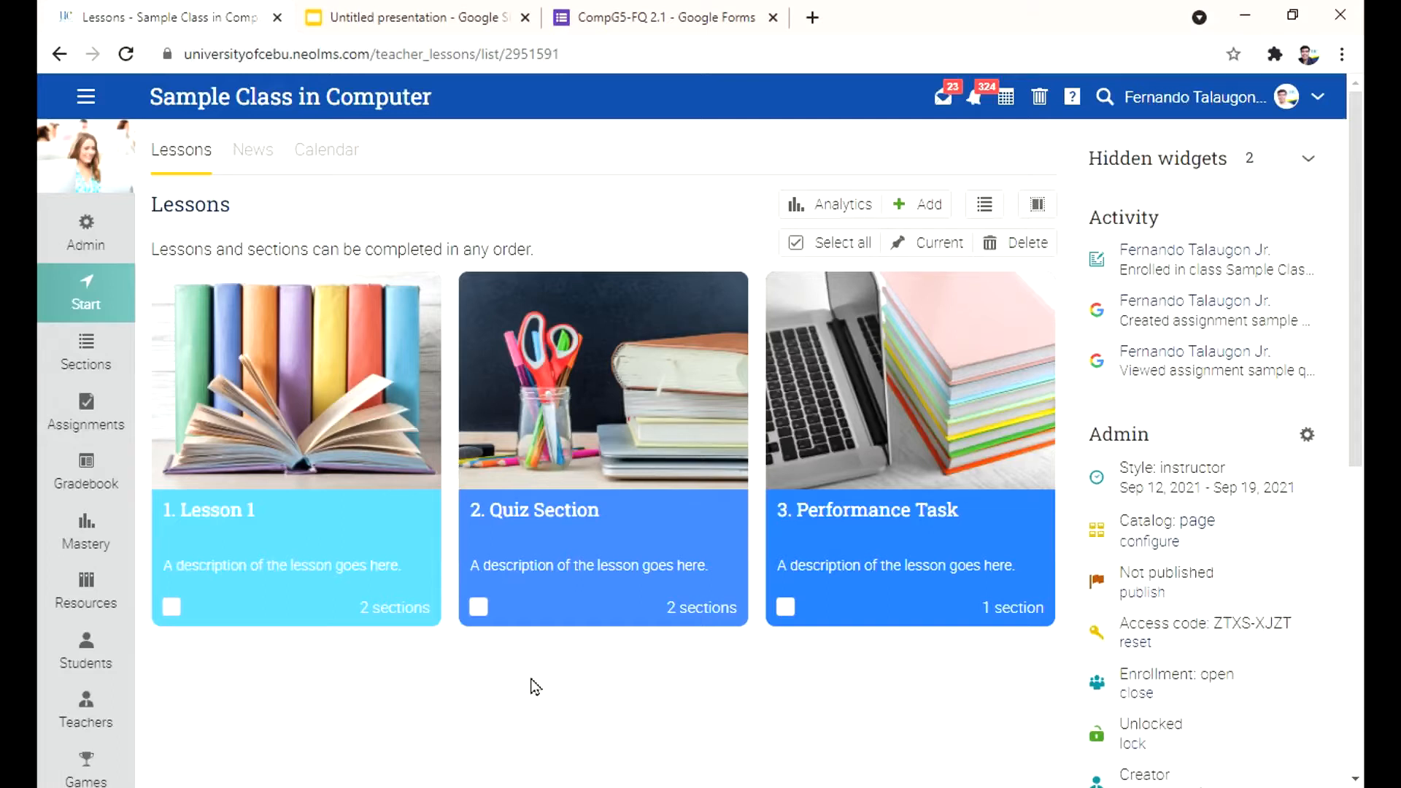
Open the "sample quiz" assignment in the Quiz Section lesson, view its linked Google form, and return to the assignment.
click(606, 552)
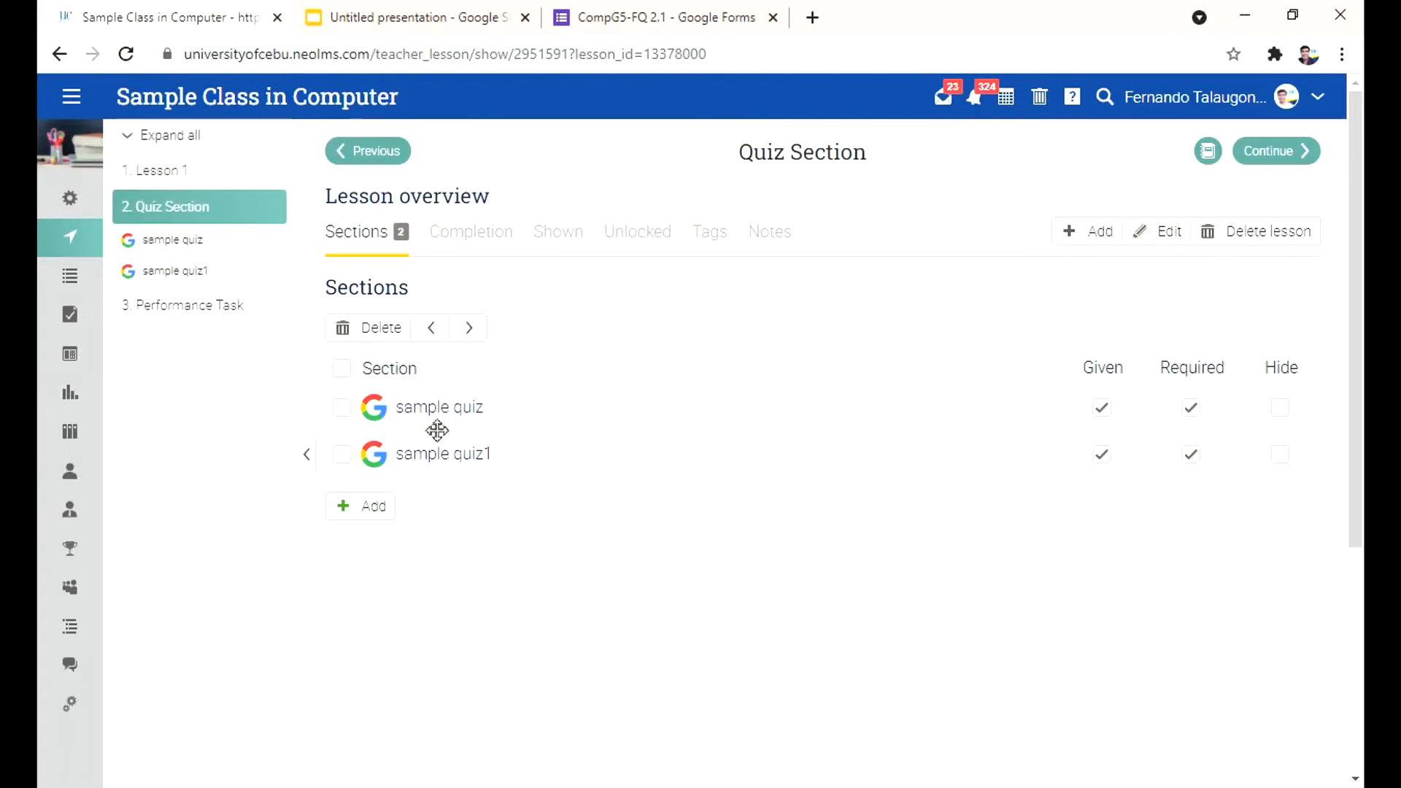
click(432, 410)
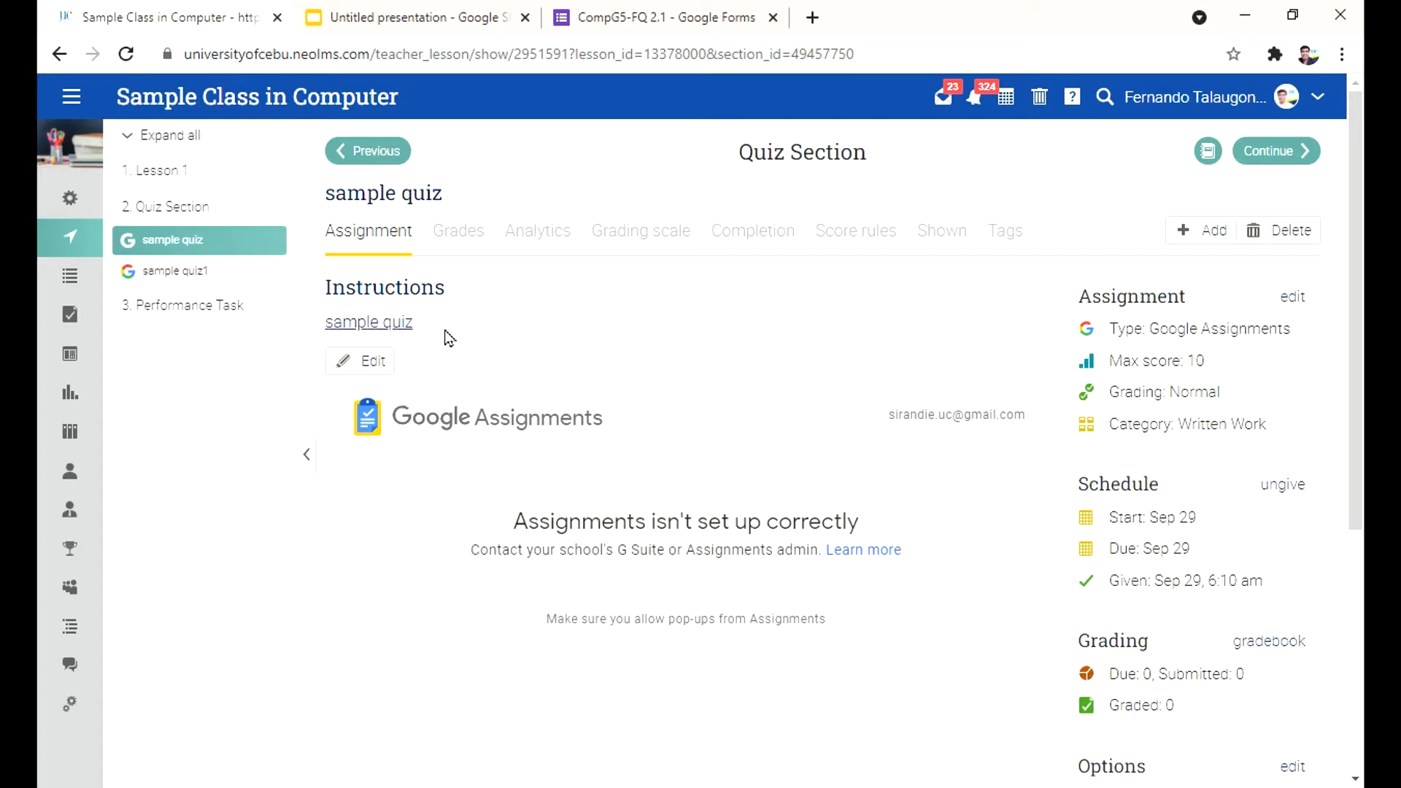
click(389, 327)
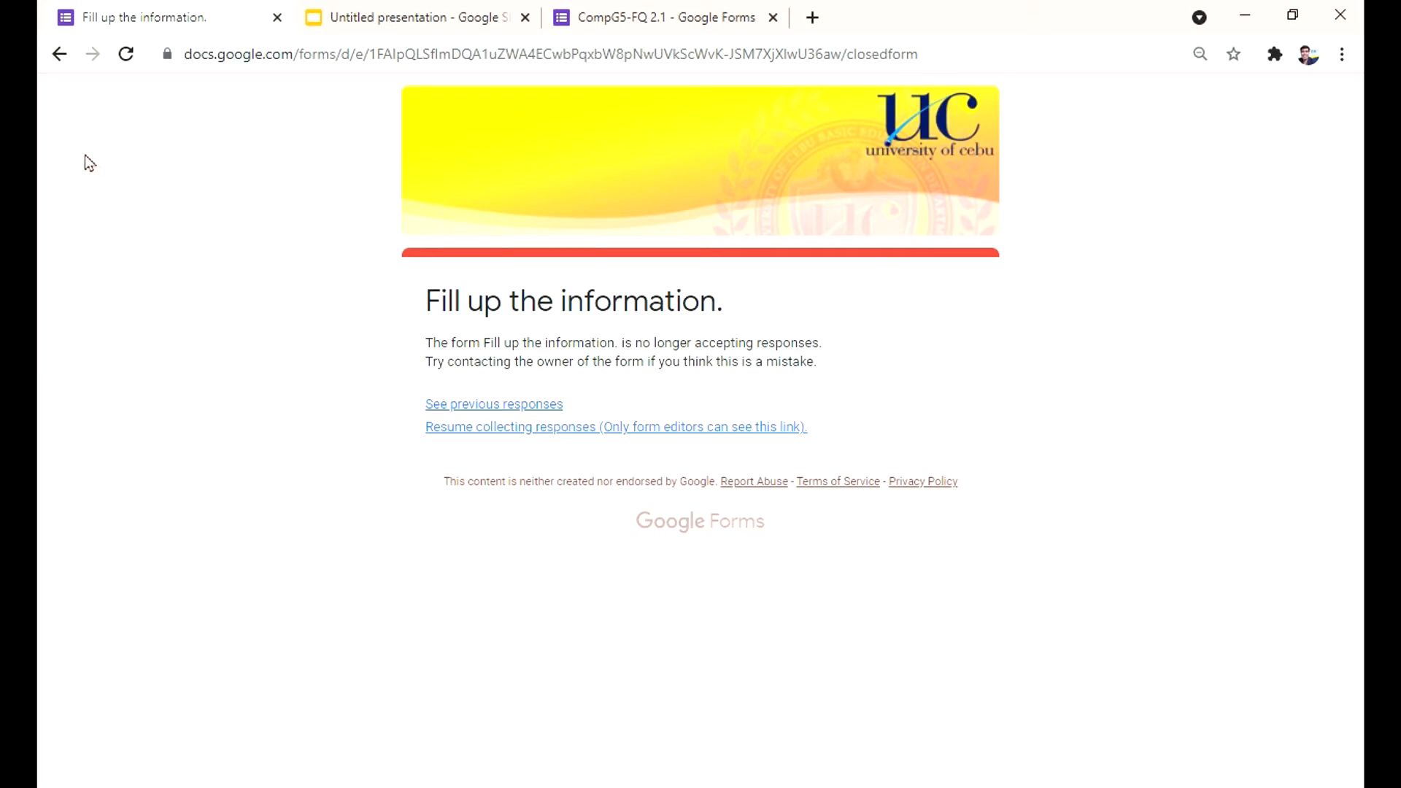
click(60, 55)
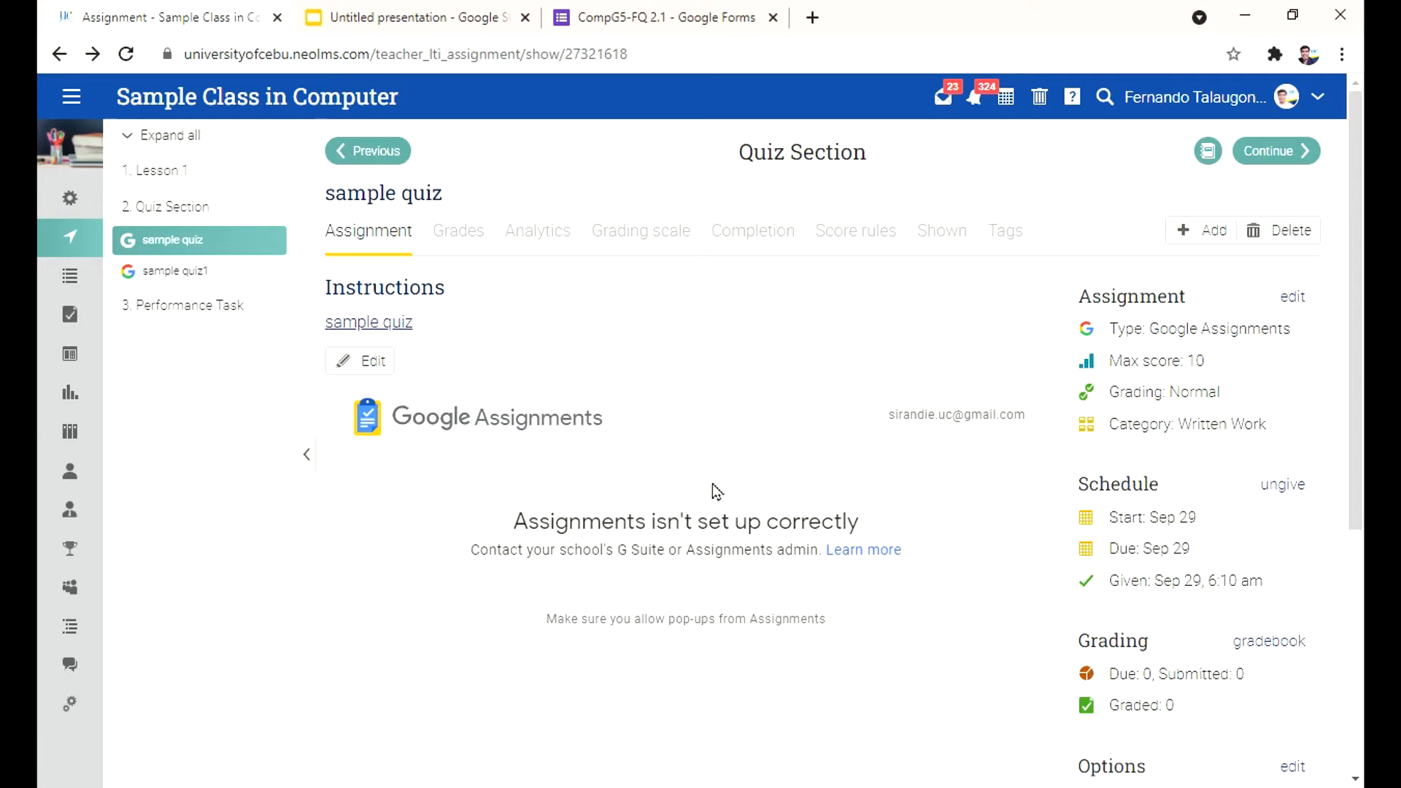
Start a new Google Assignments assignment in the Quiz Section lesson from the class's lessons overview.
click(75, 248)
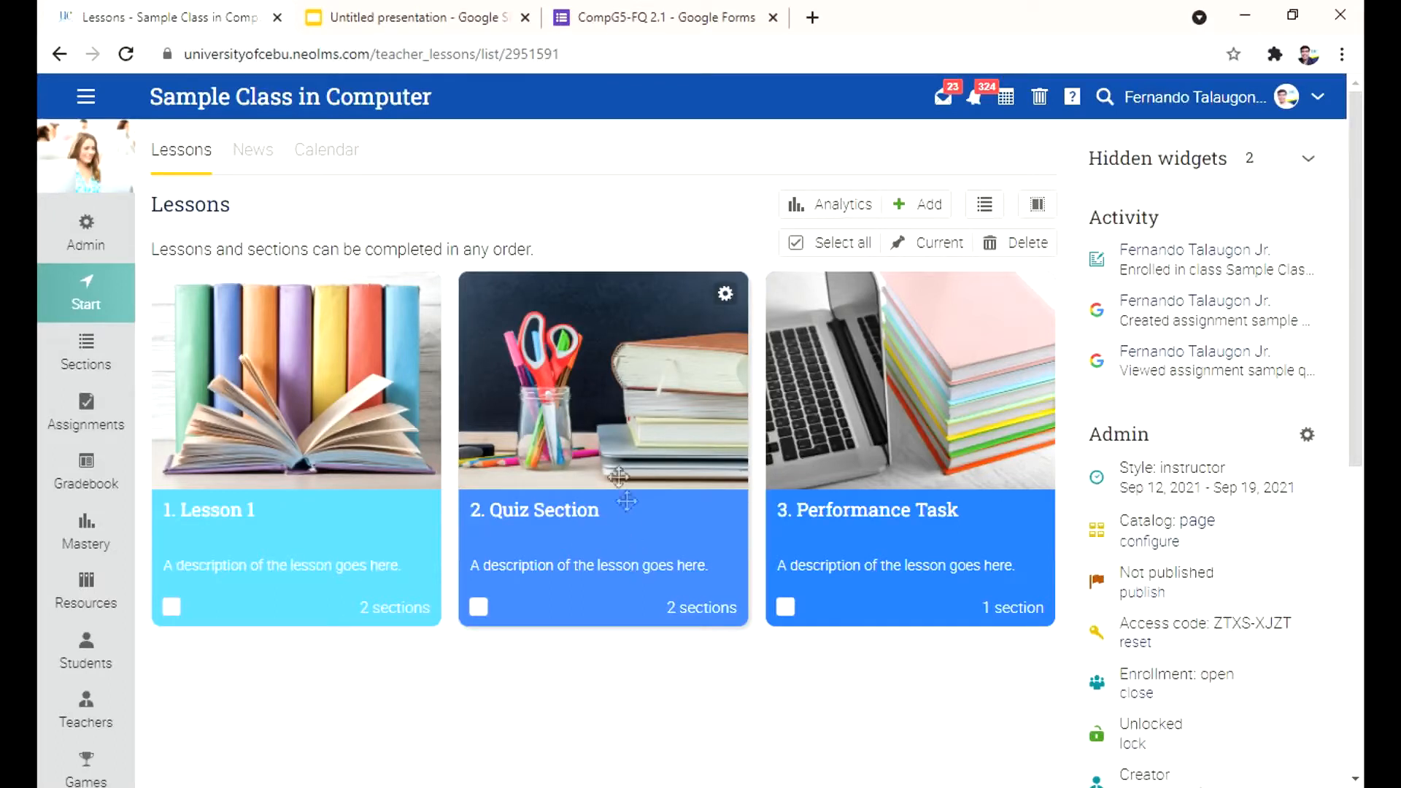
click(595, 523)
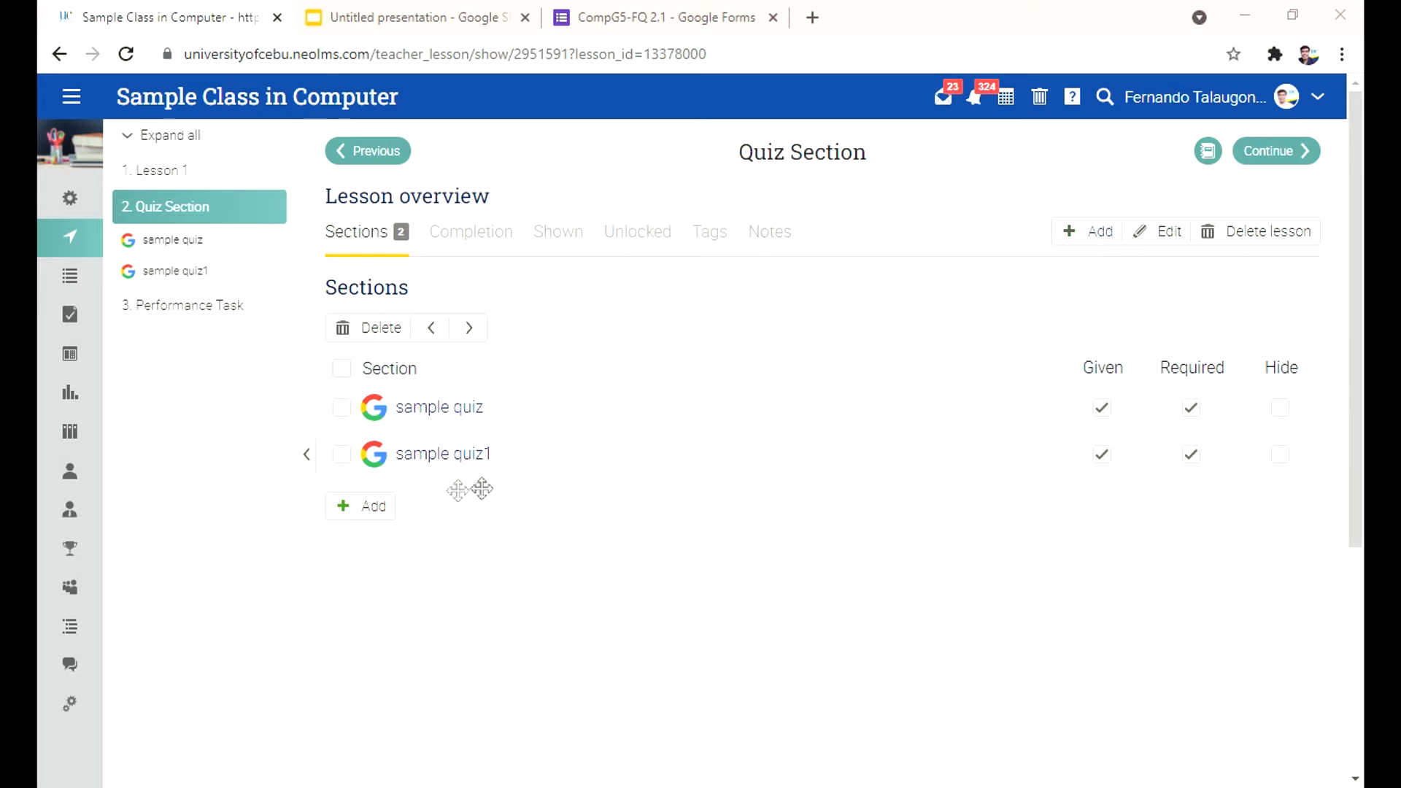
click(377, 511)
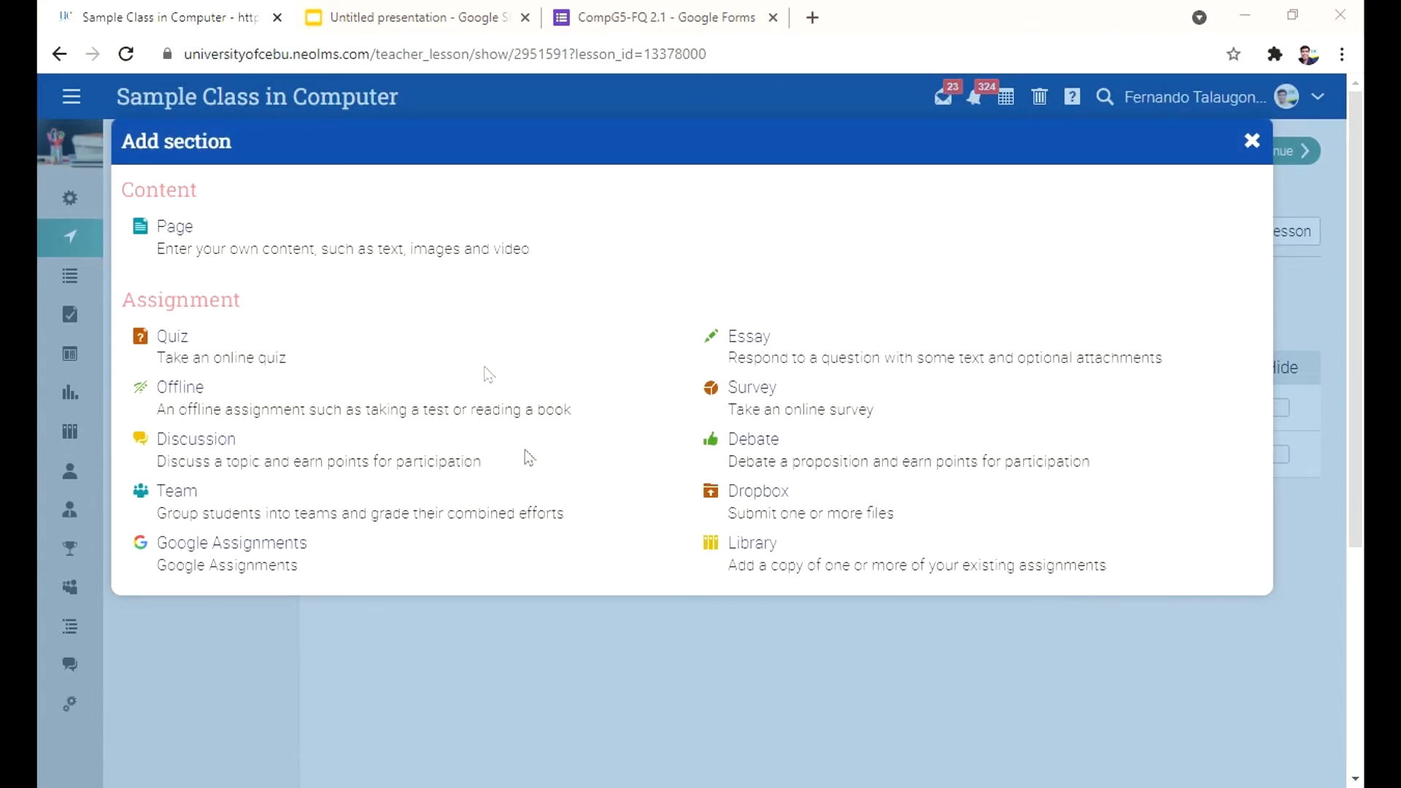
click(228, 549)
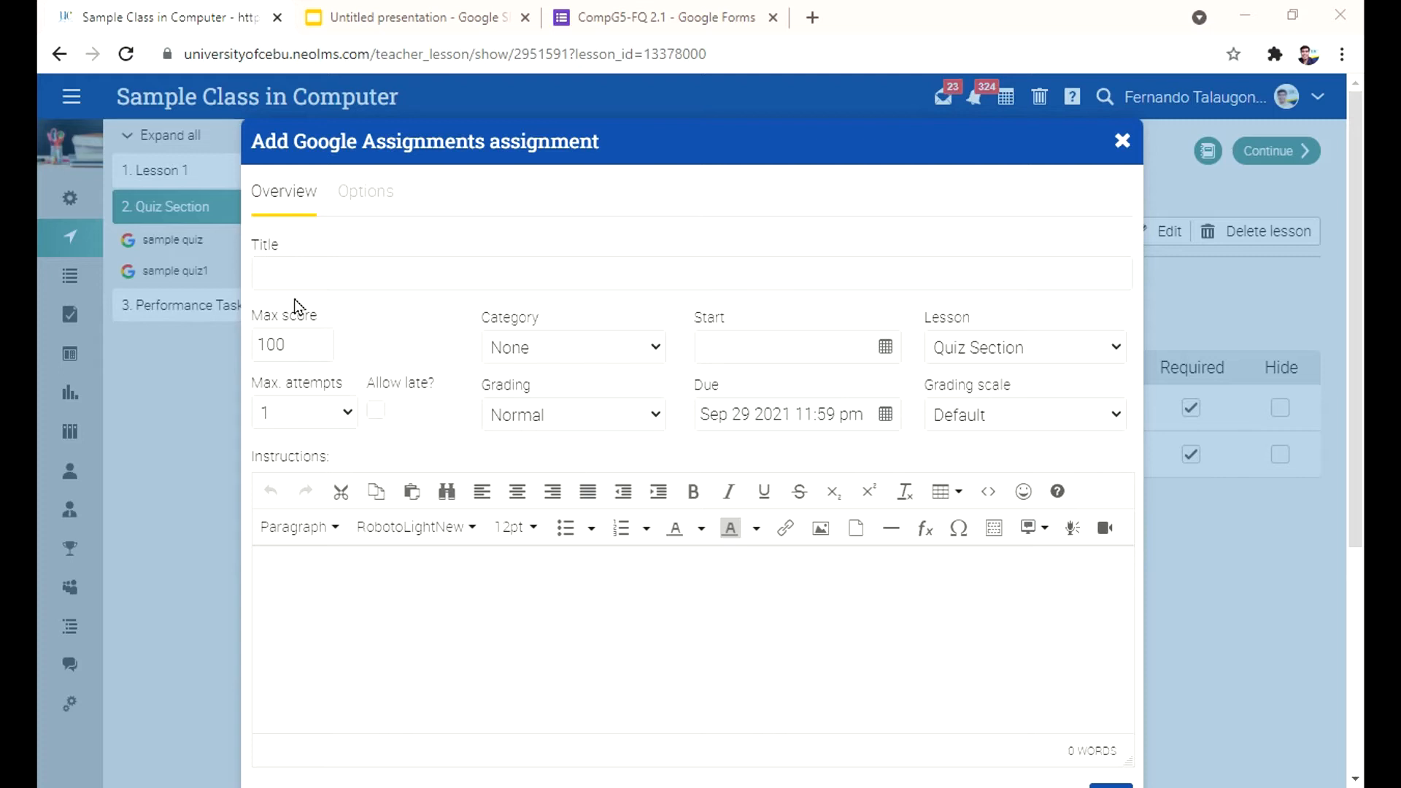
Title the assignment "Sample Quiz3" and set its maximum score to 10.
click(338, 281)
text(Samp)
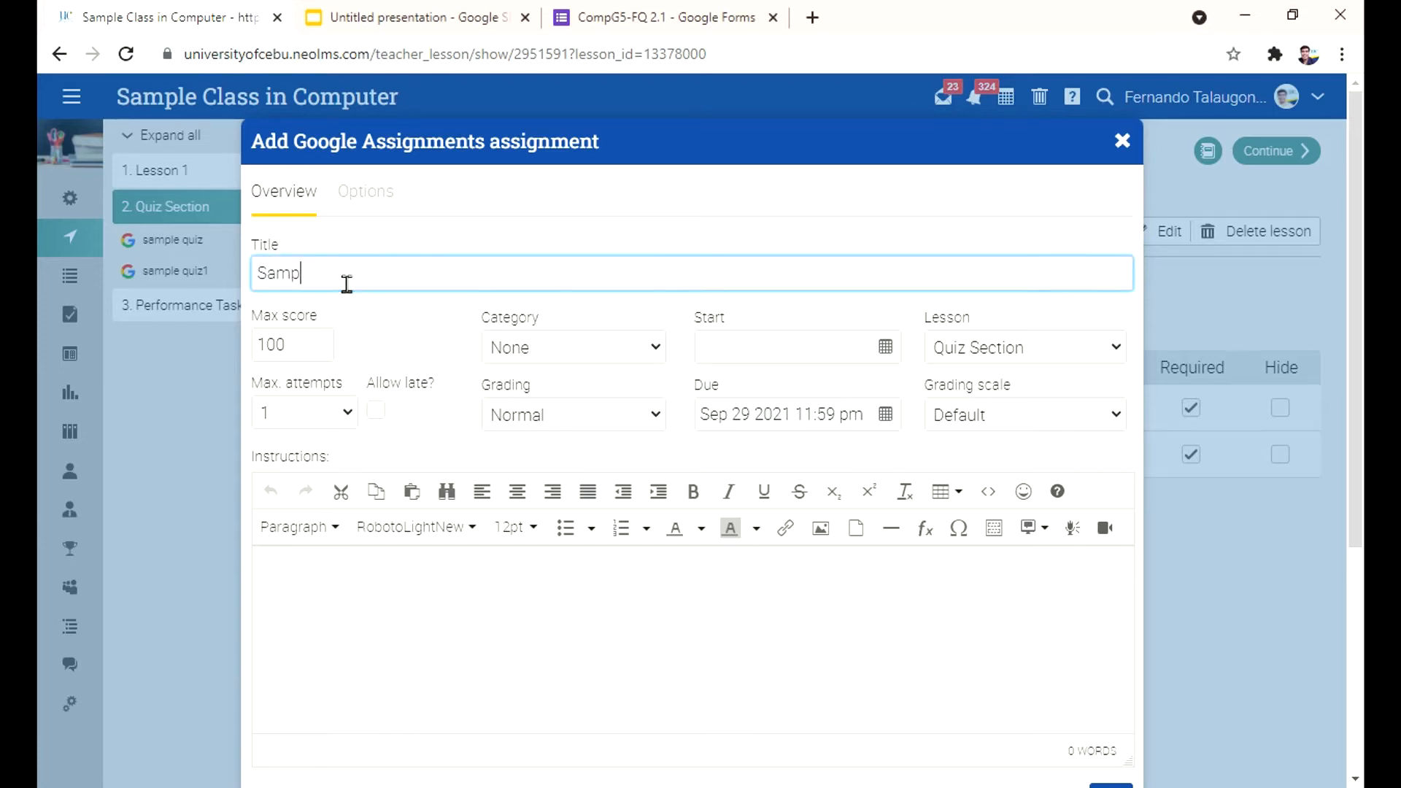
text(le Quiz3)
key(Tab)
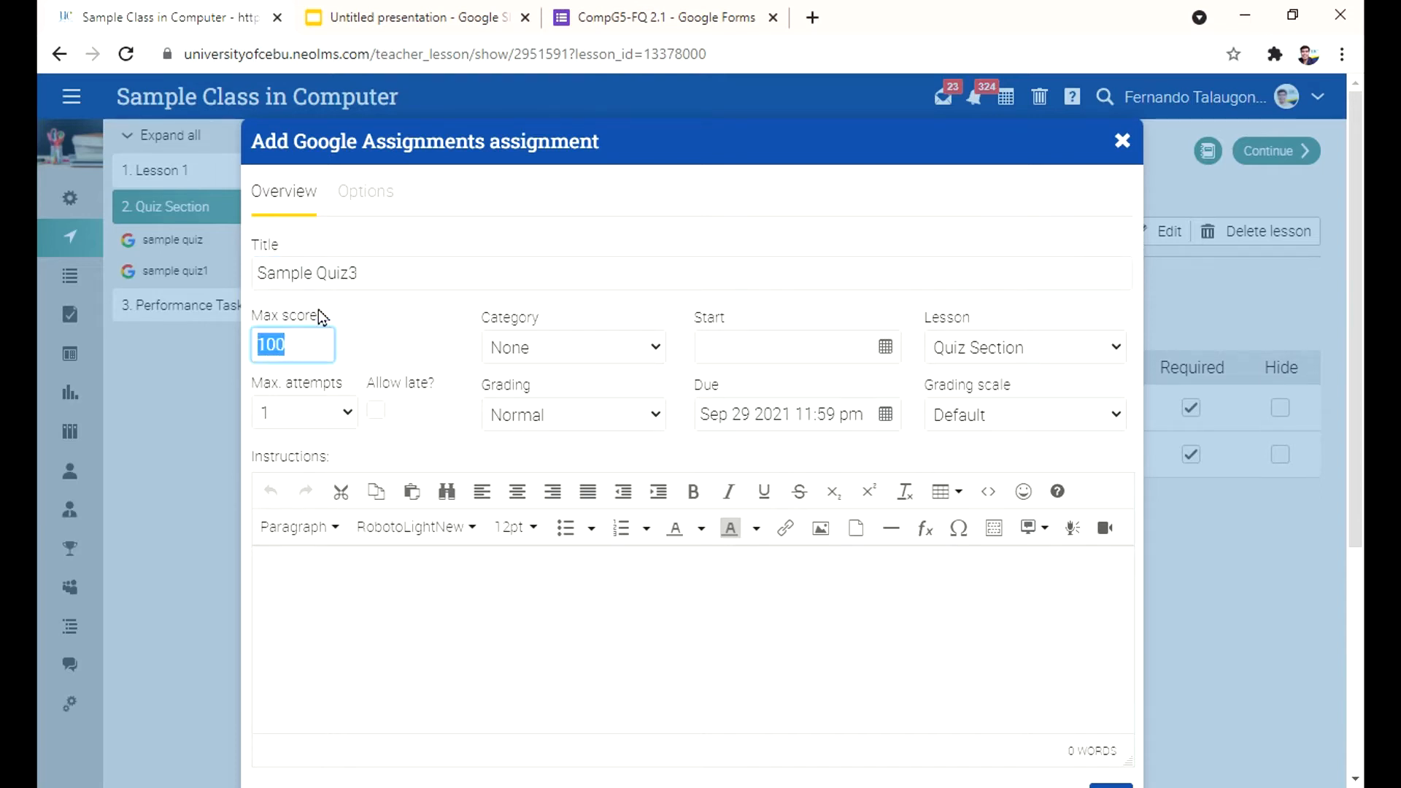
text(10)
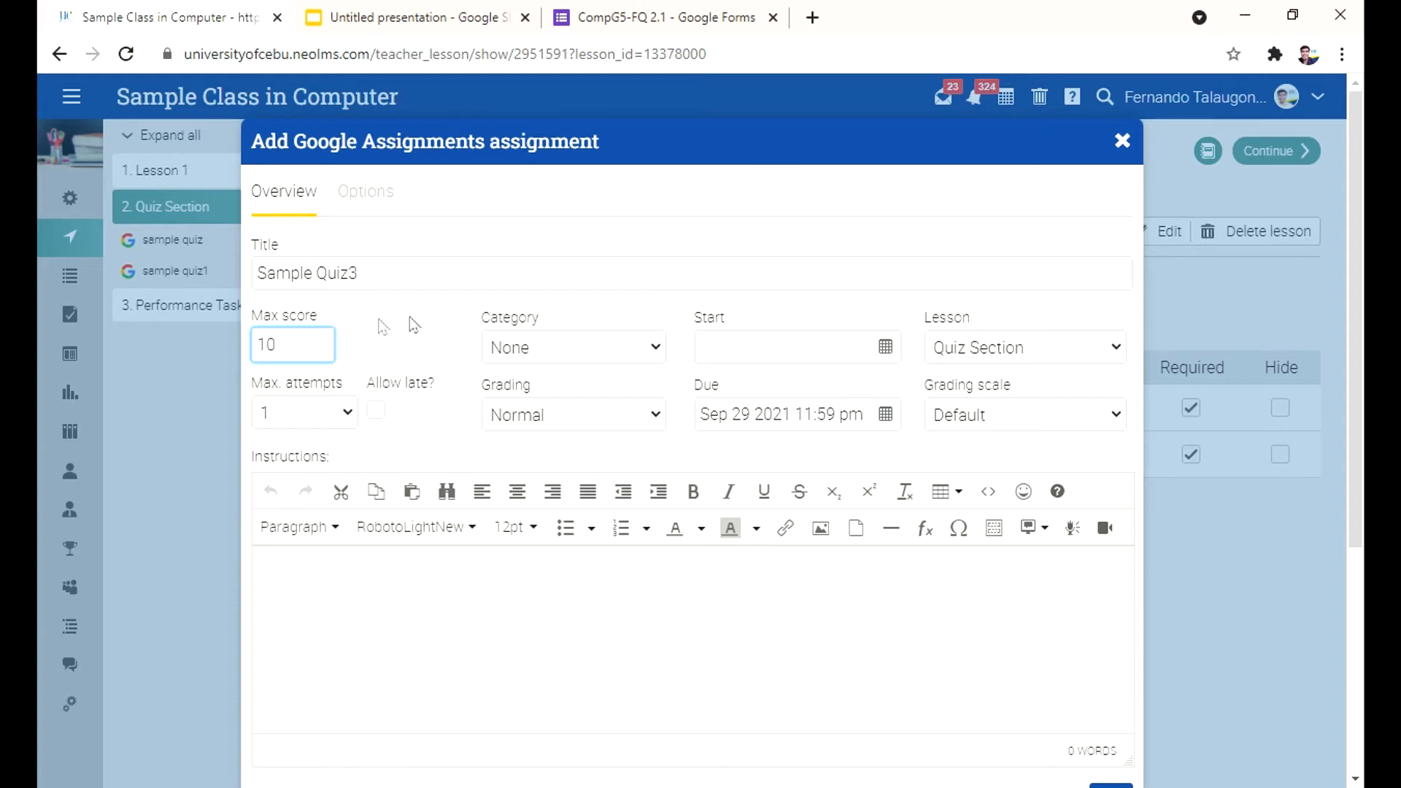
Set the assignment's category to Written Work and allow late submissions.
click(579, 352)
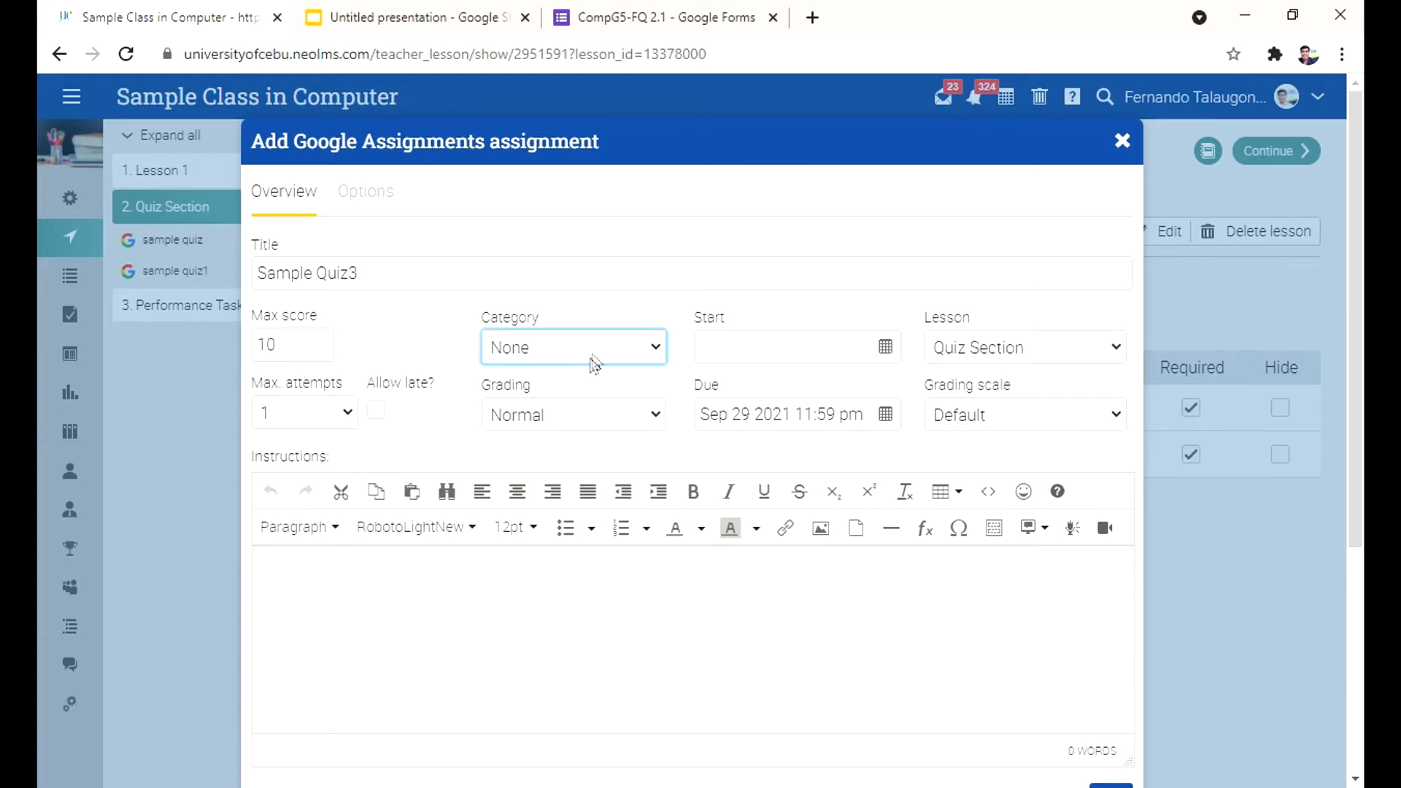
click(568, 460)
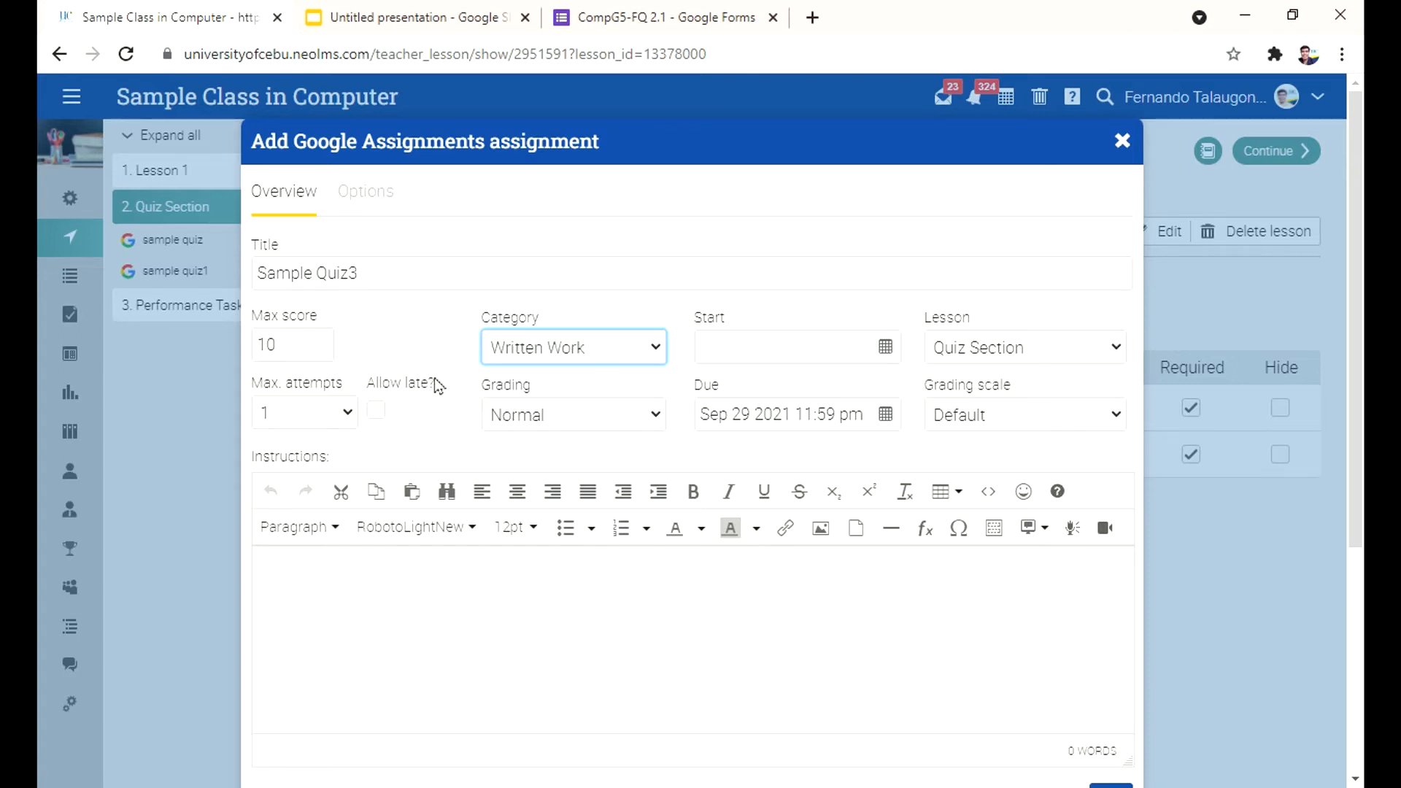
click(378, 412)
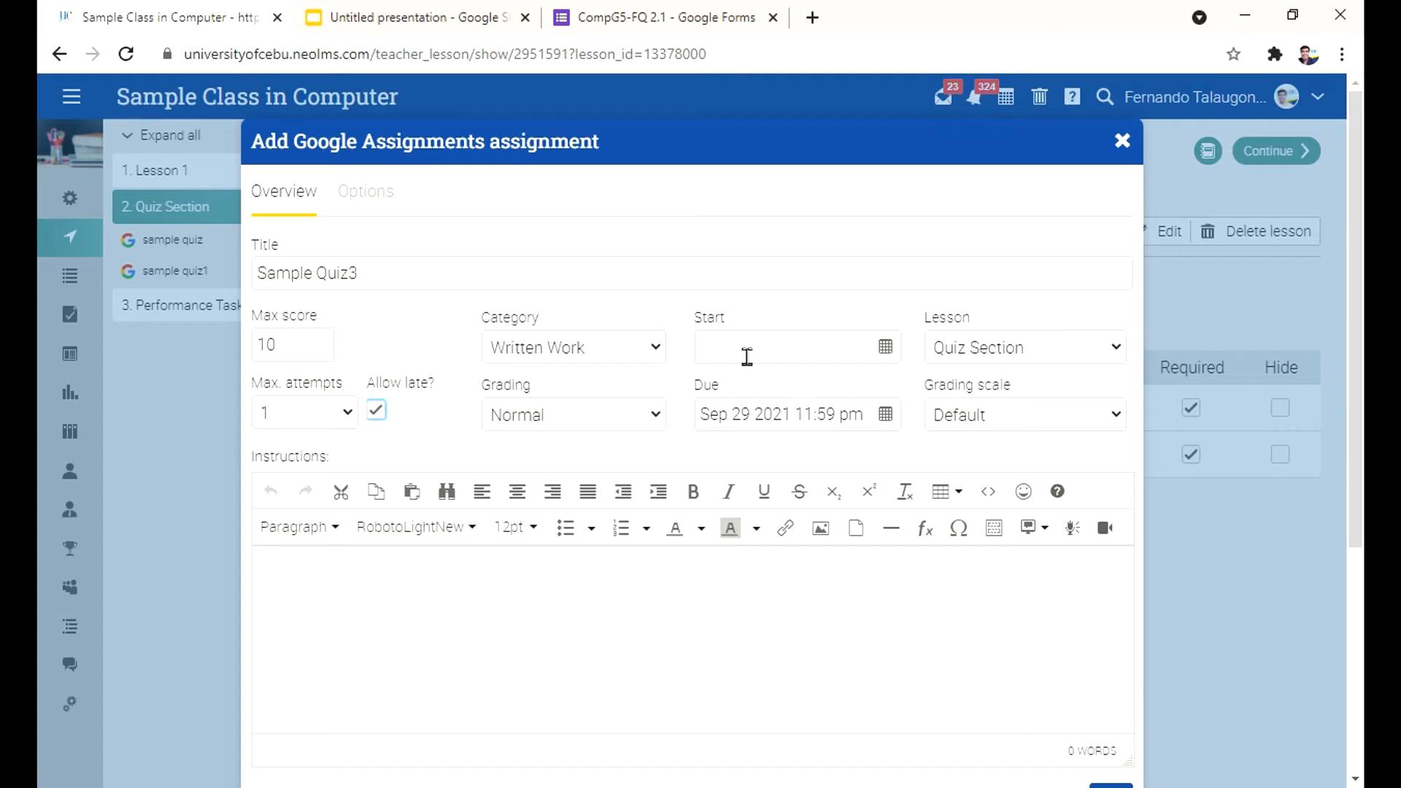
Set the assignment's start to Sep 29 2021 at 08:00 AM.
click(747, 355)
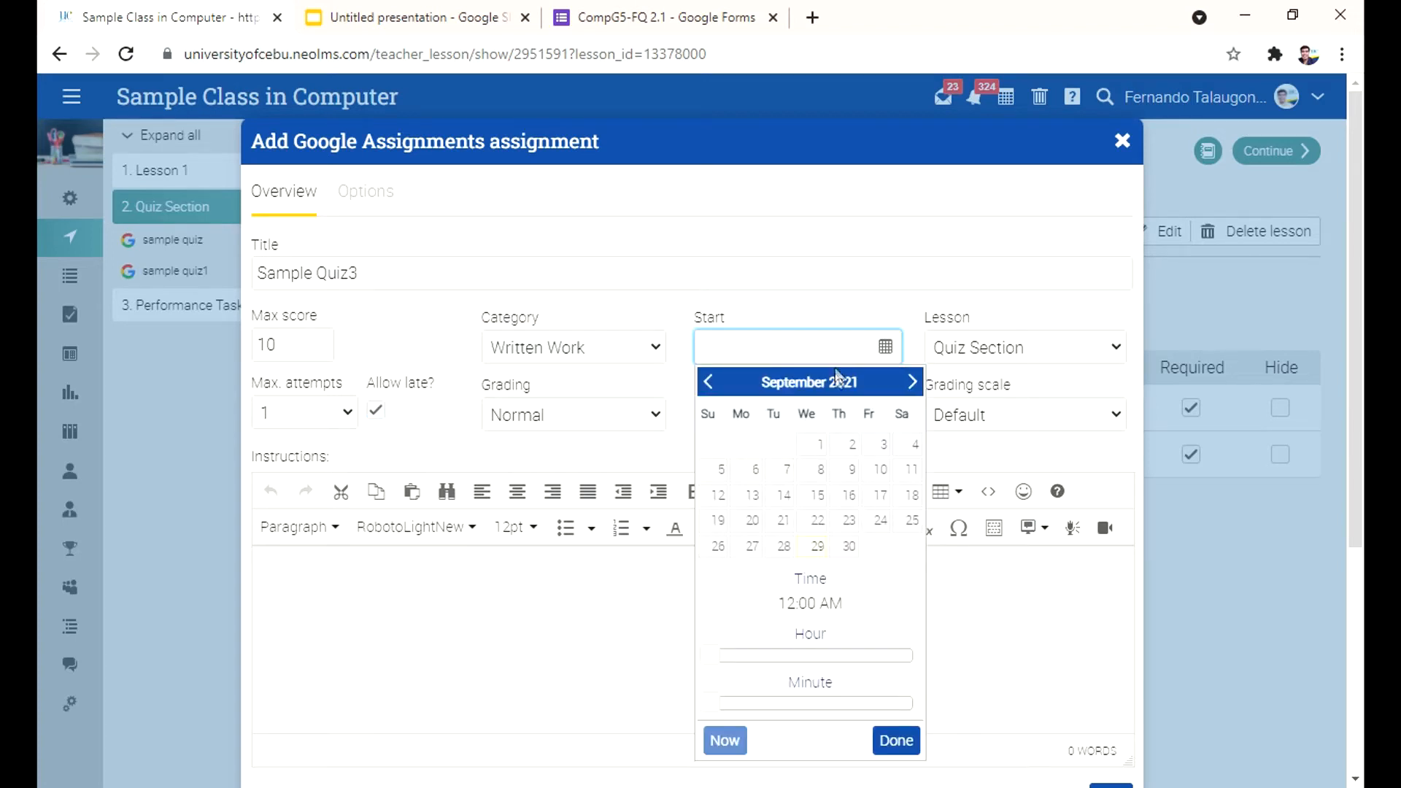
click(823, 553)
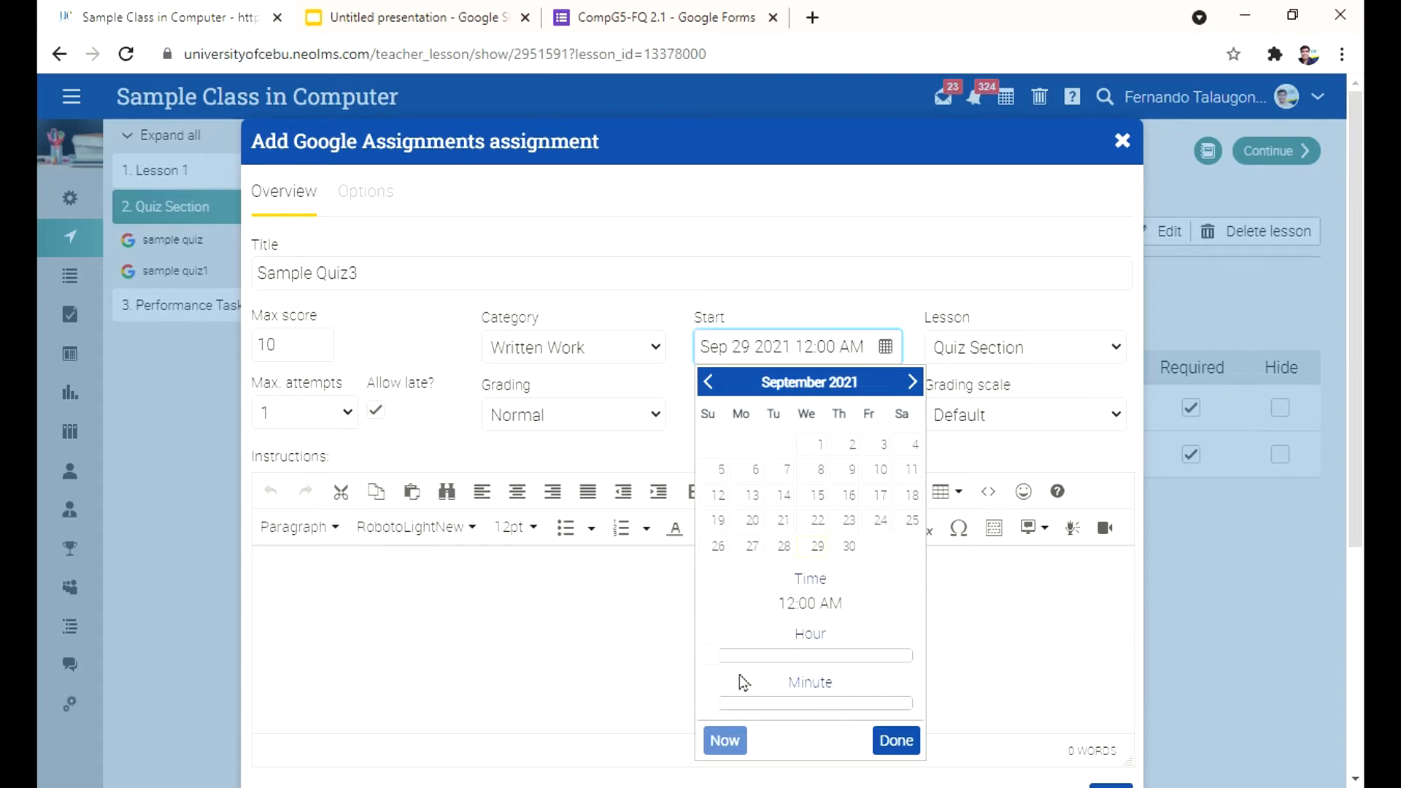
click(720, 658)
drag(720, 660, 795, 666)
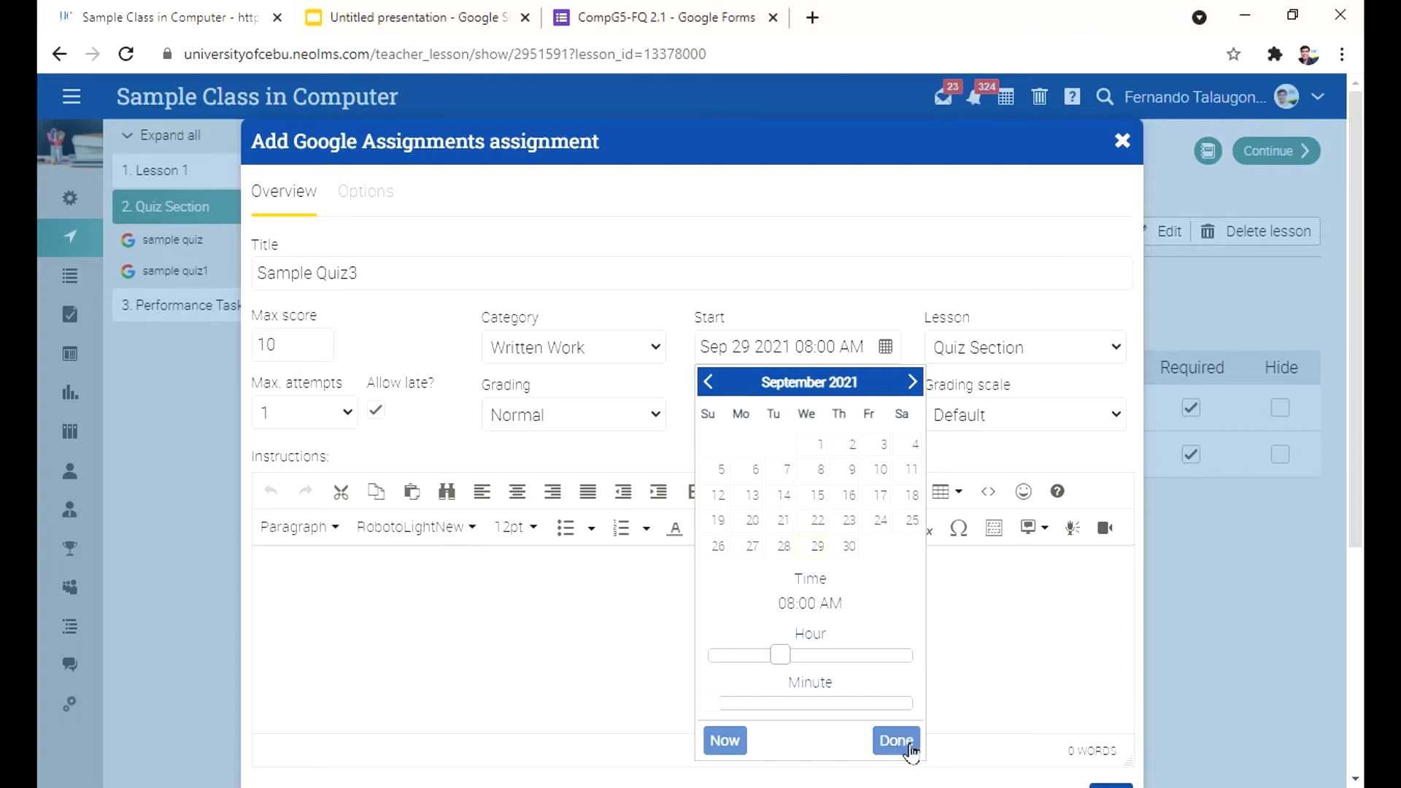
click(896, 740)
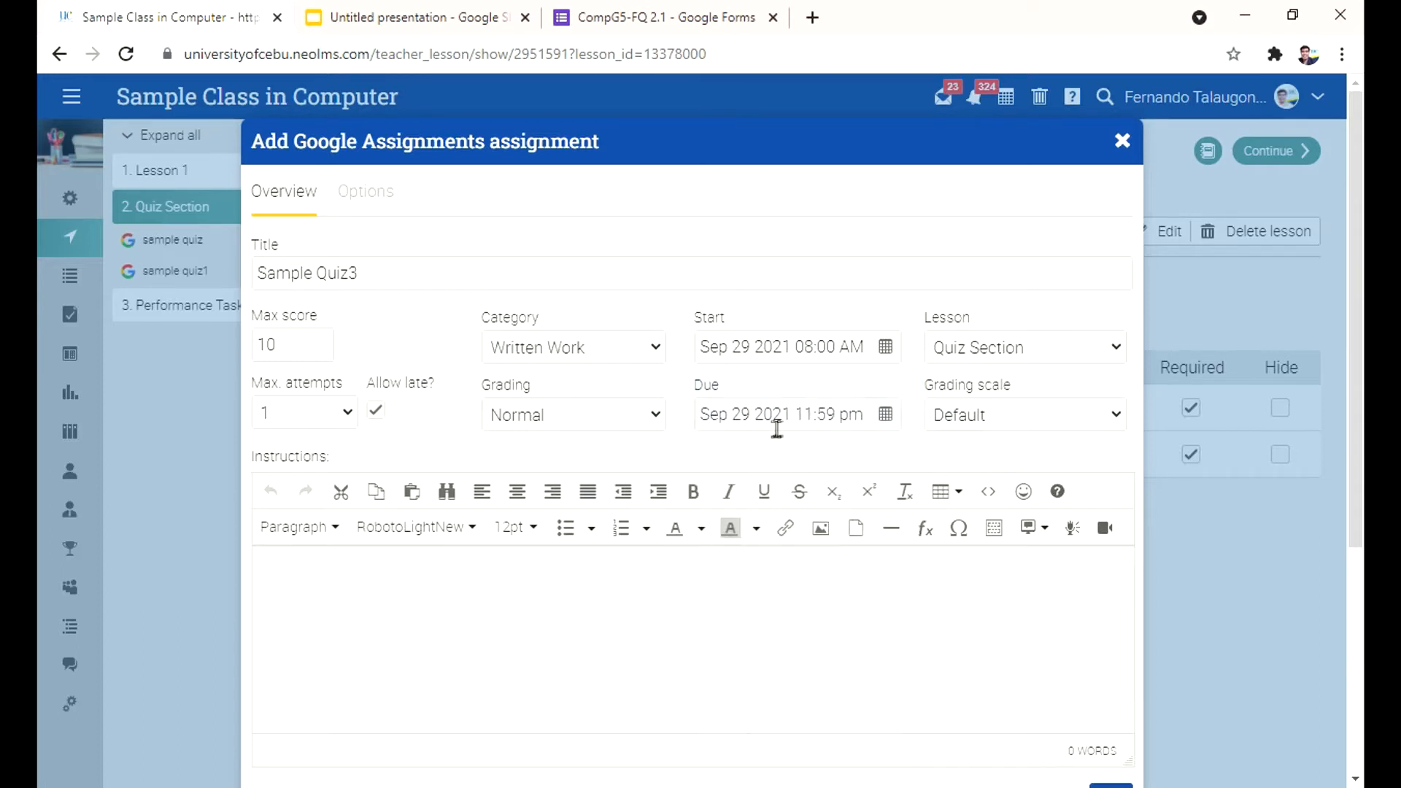
Set the assignment's due date to Oct 01 2021, keeping 11:59 PM as the time.
click(769, 419)
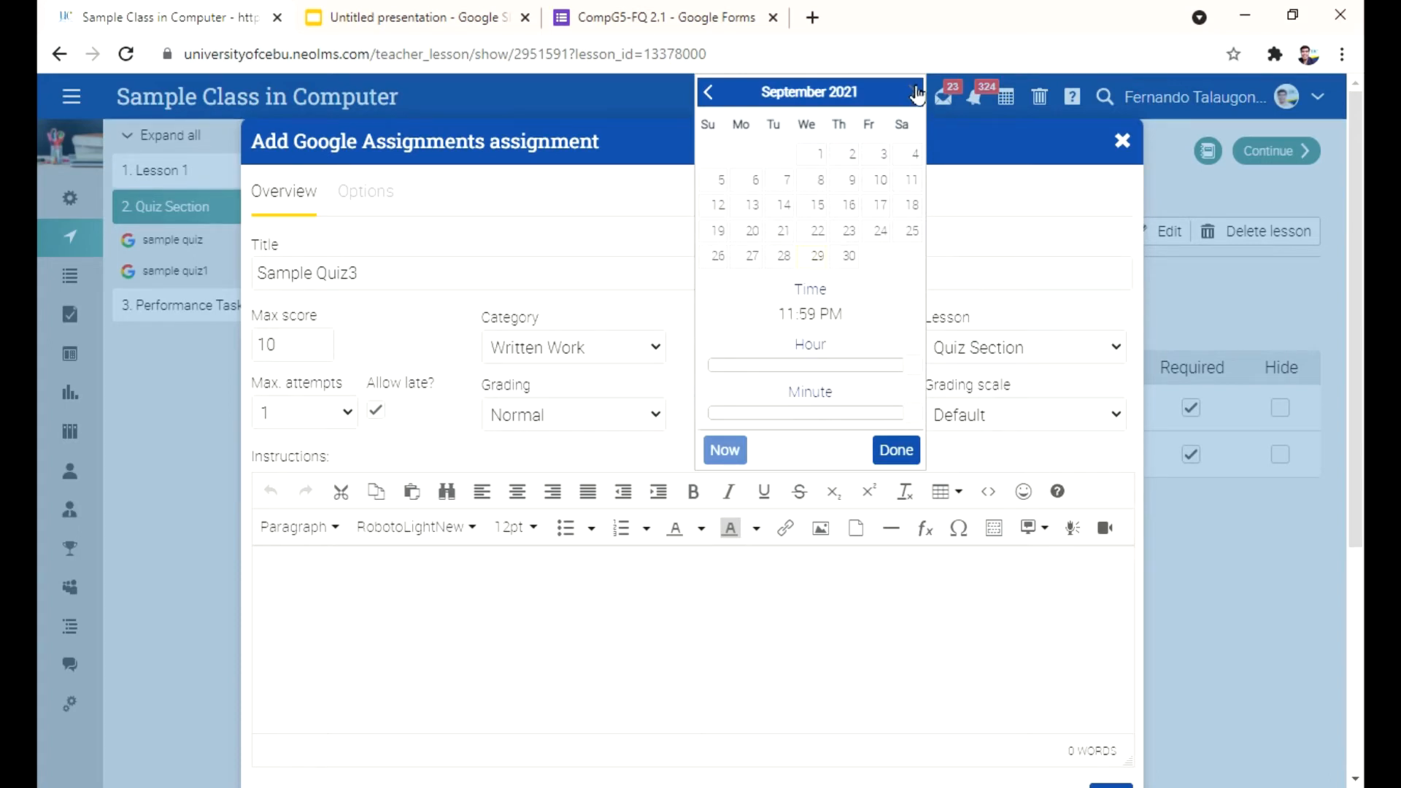
click(913, 92)
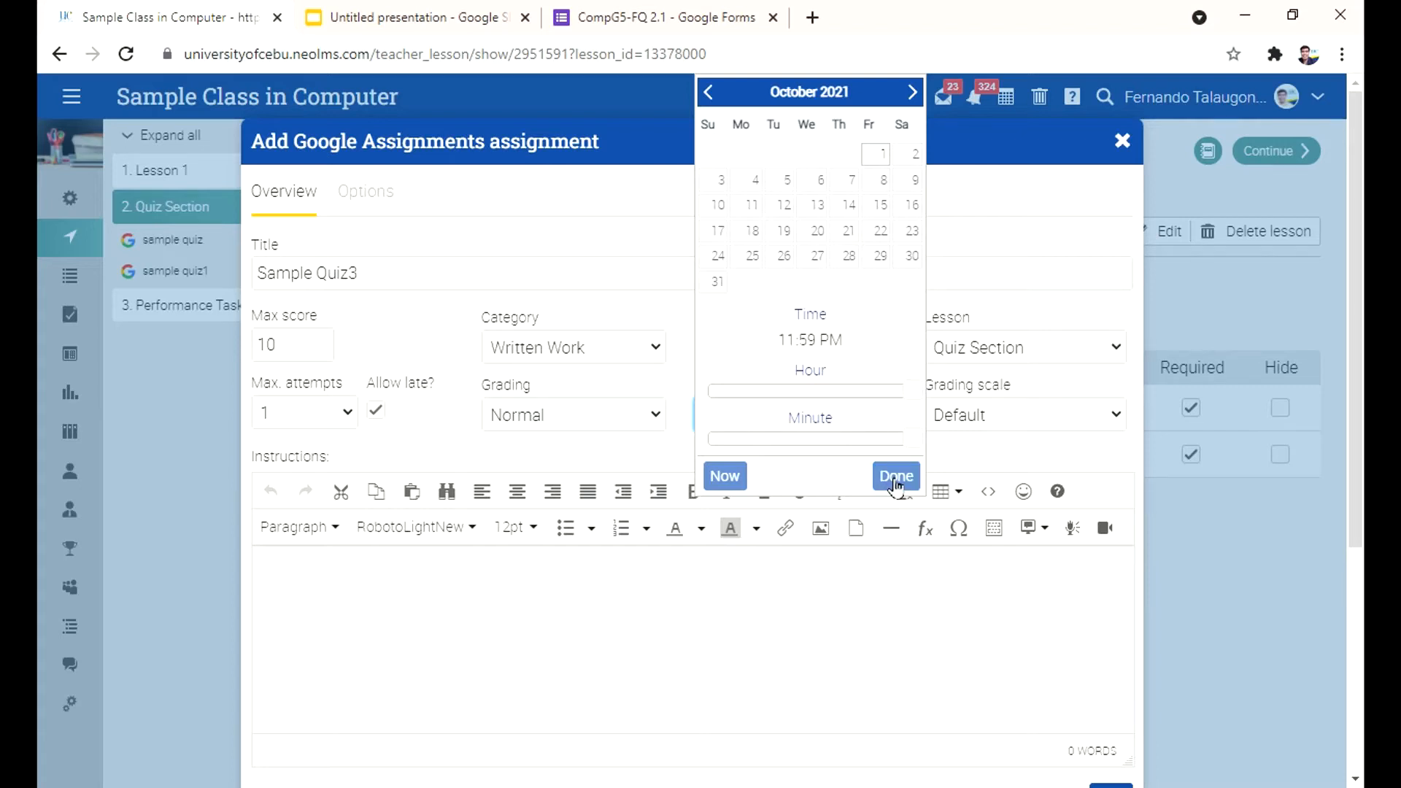
click(896, 478)
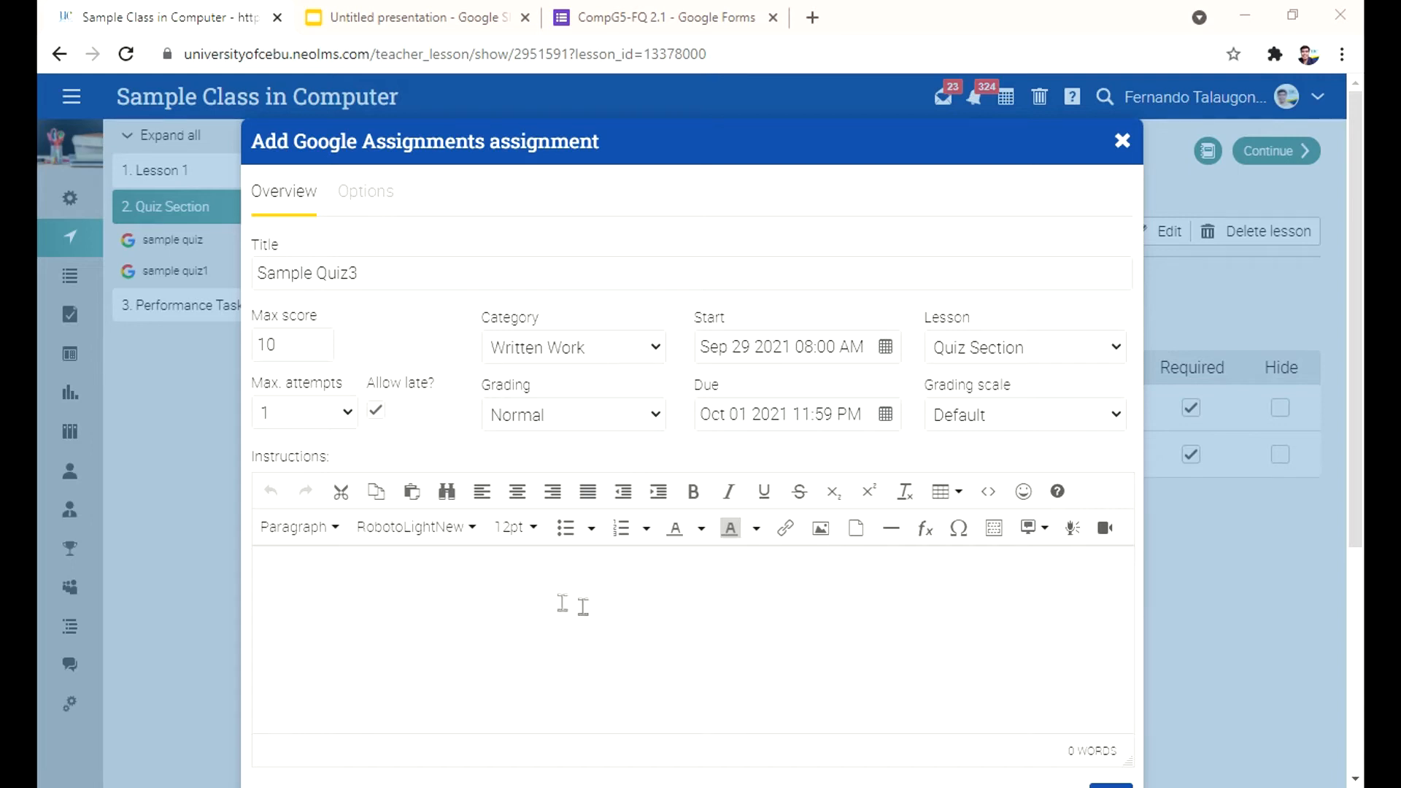
Compare the link and embed-code icons on the Google Slides presentation with the instructions editor, and return to the assignment form.
click(369, 590)
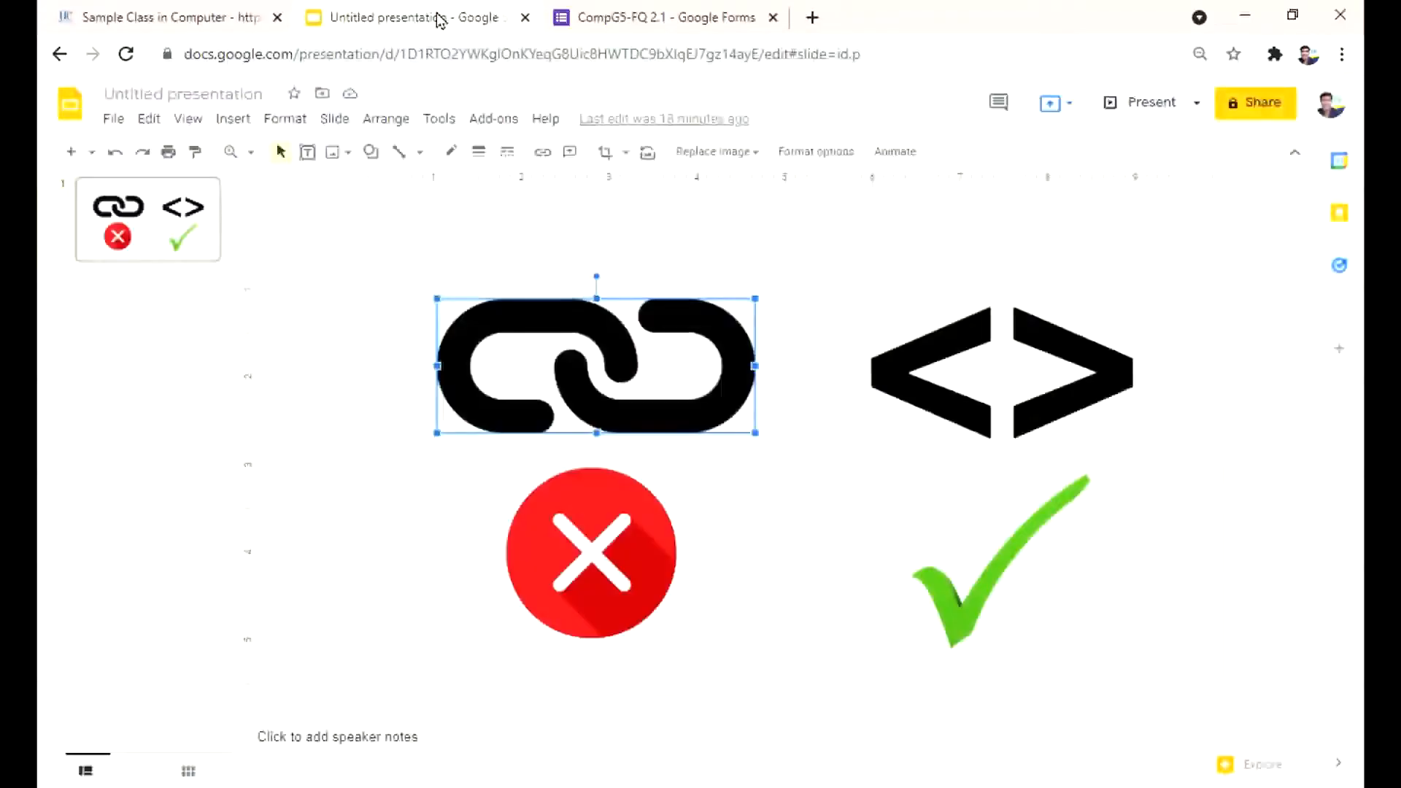
click(438, 18)
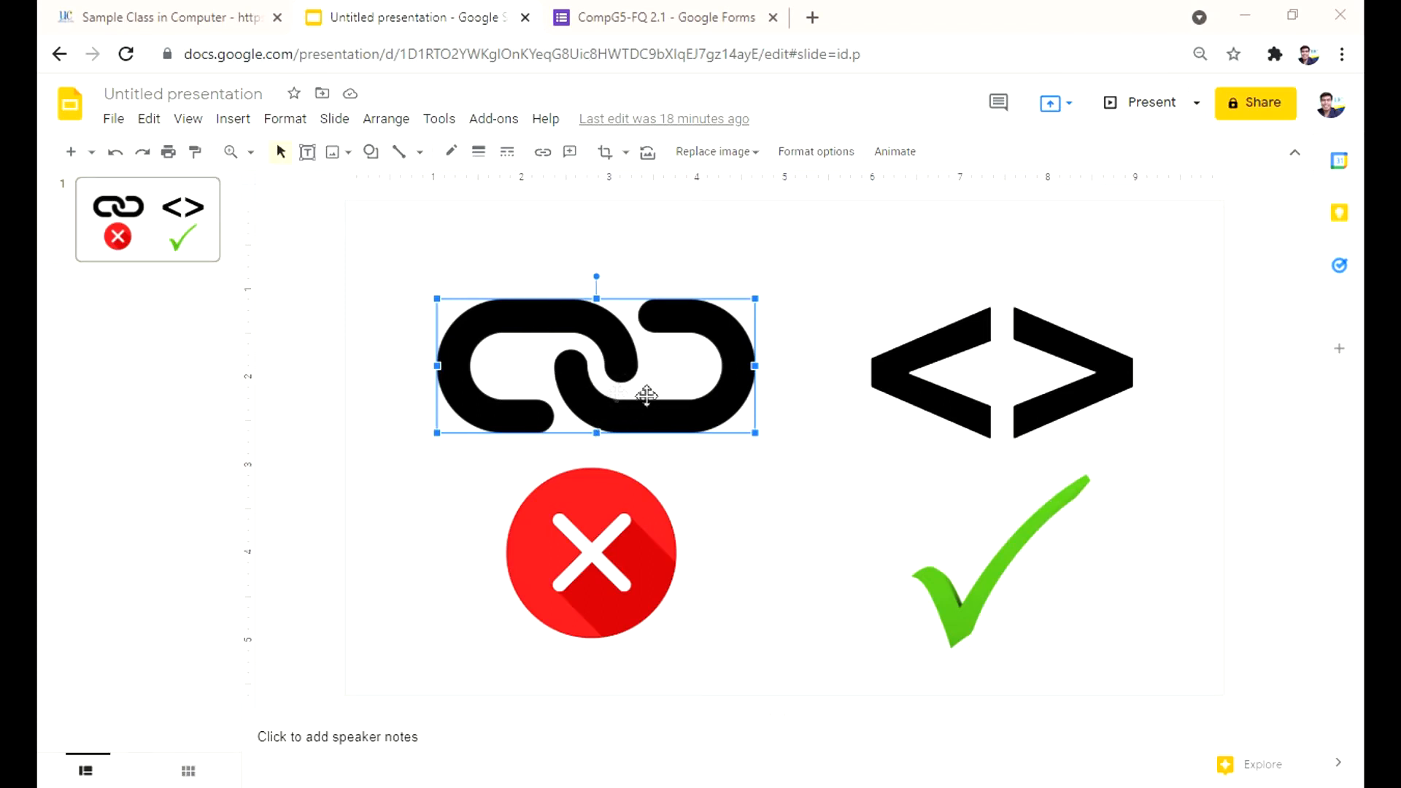
click(178, 31)
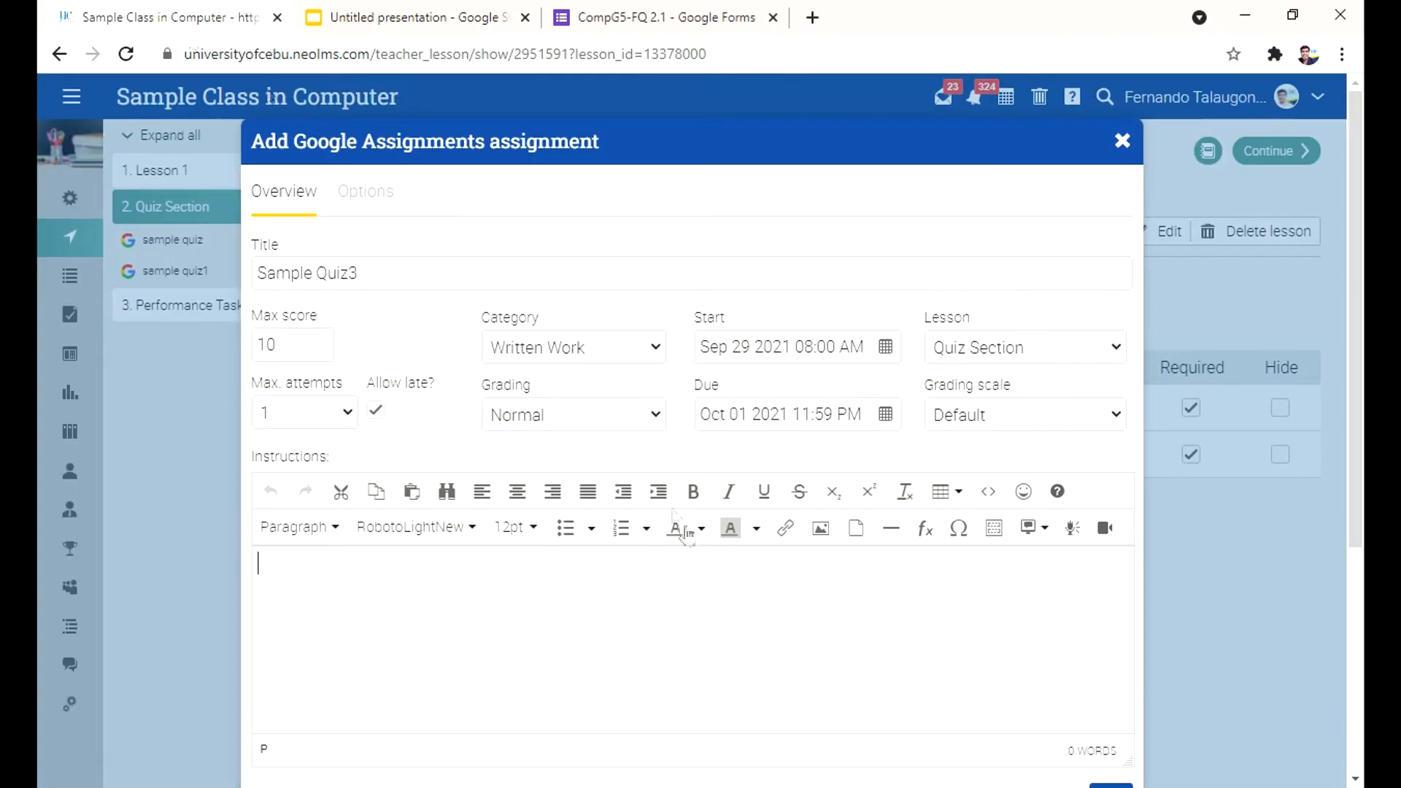
click(441, 24)
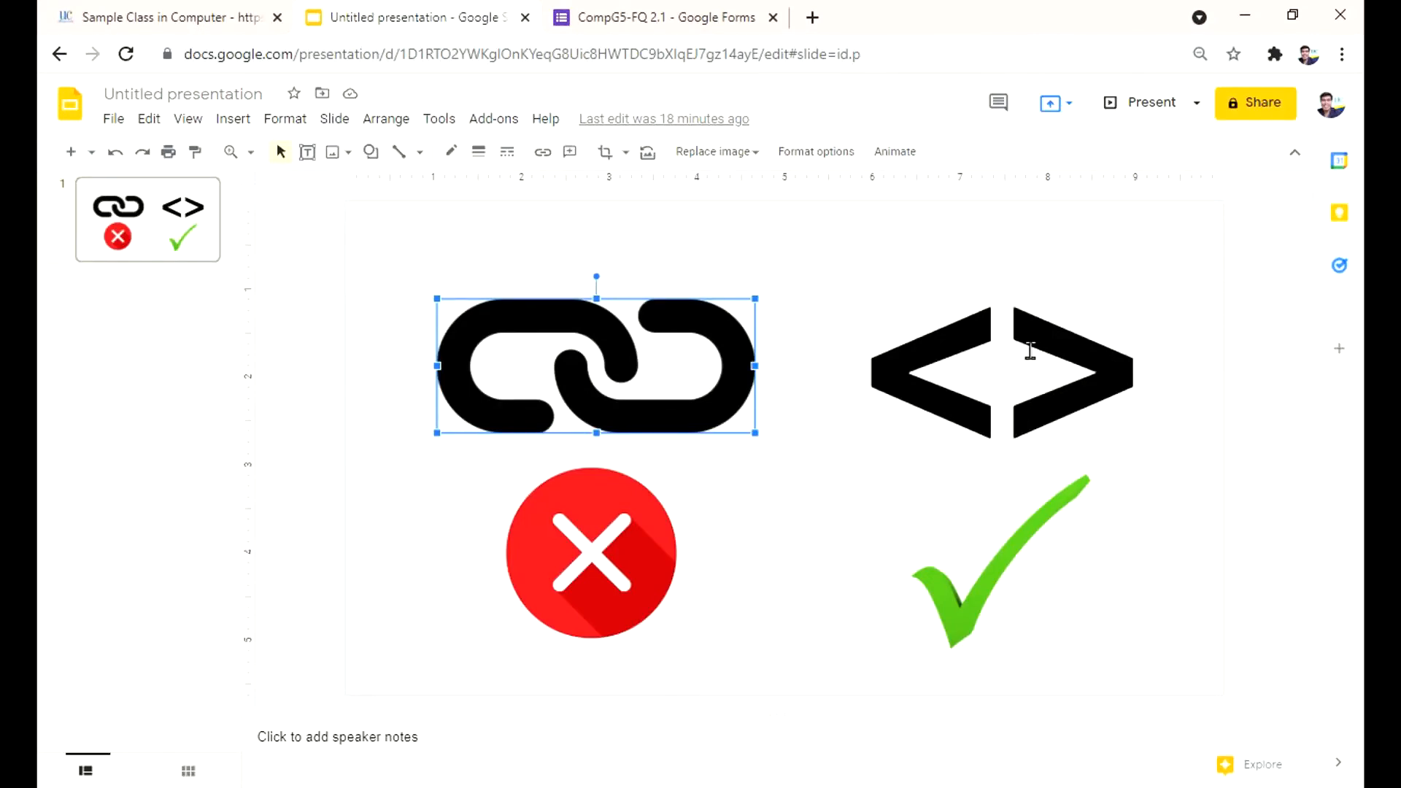
click(173, 29)
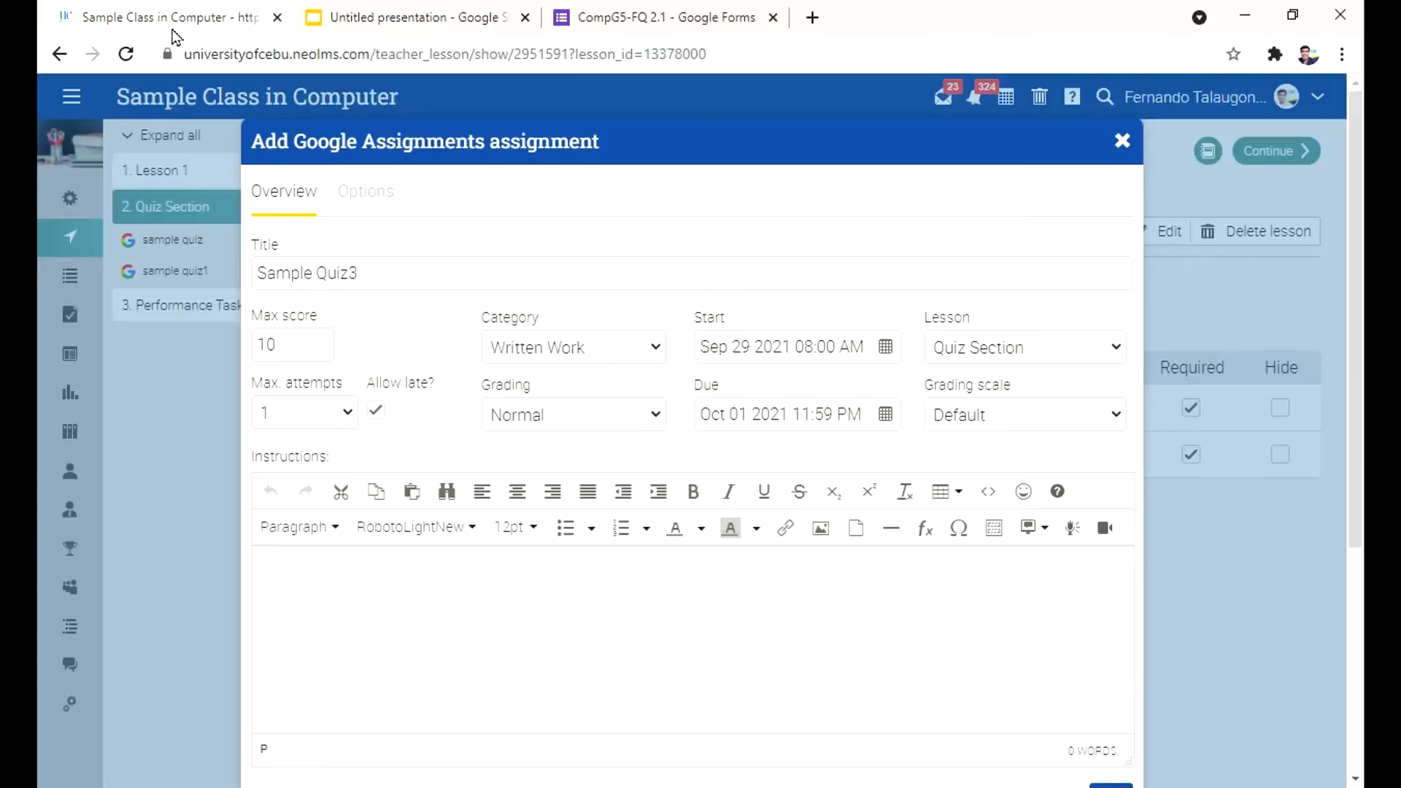
Open the source code editor for the assignment's instructions and place the cursor in its empty code area.
click(957, 585)
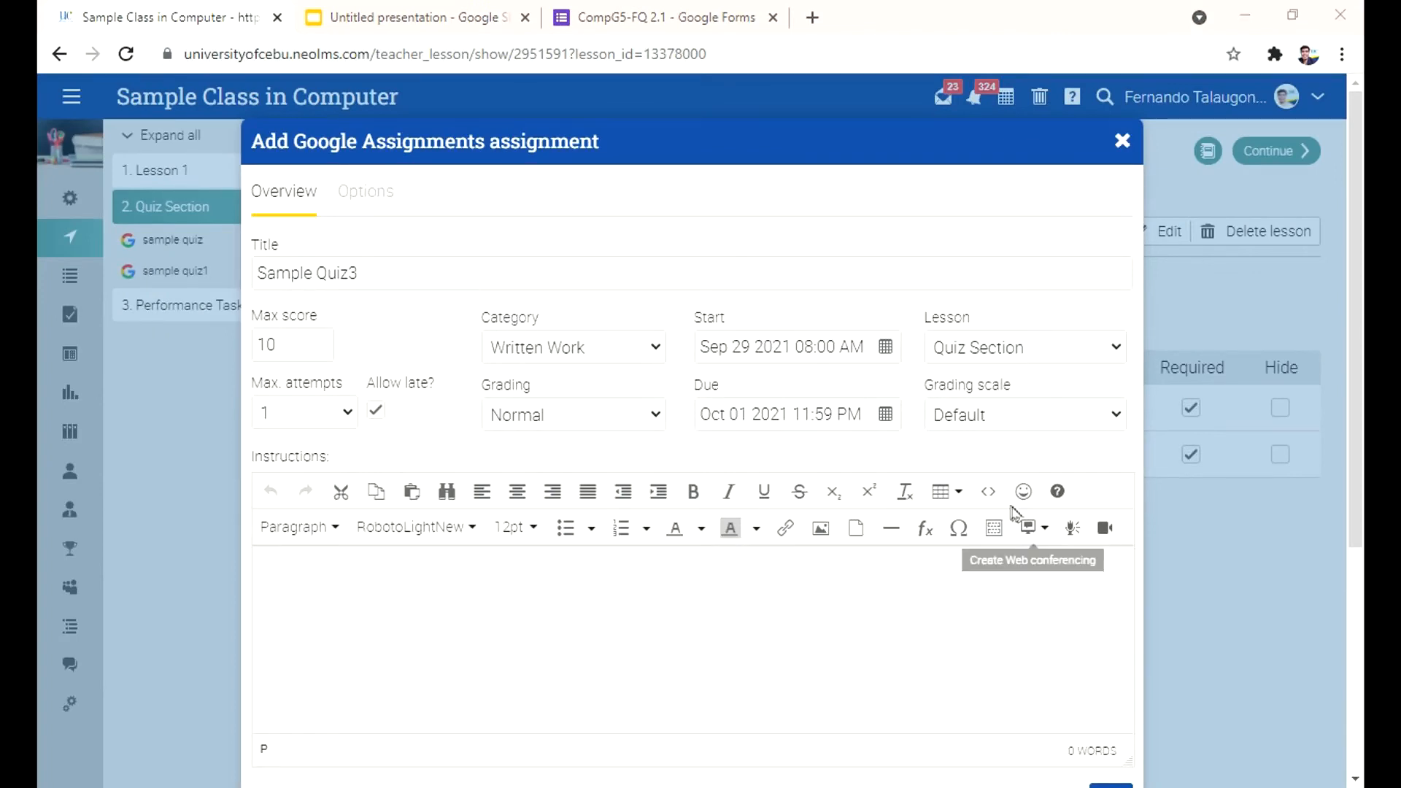
click(990, 493)
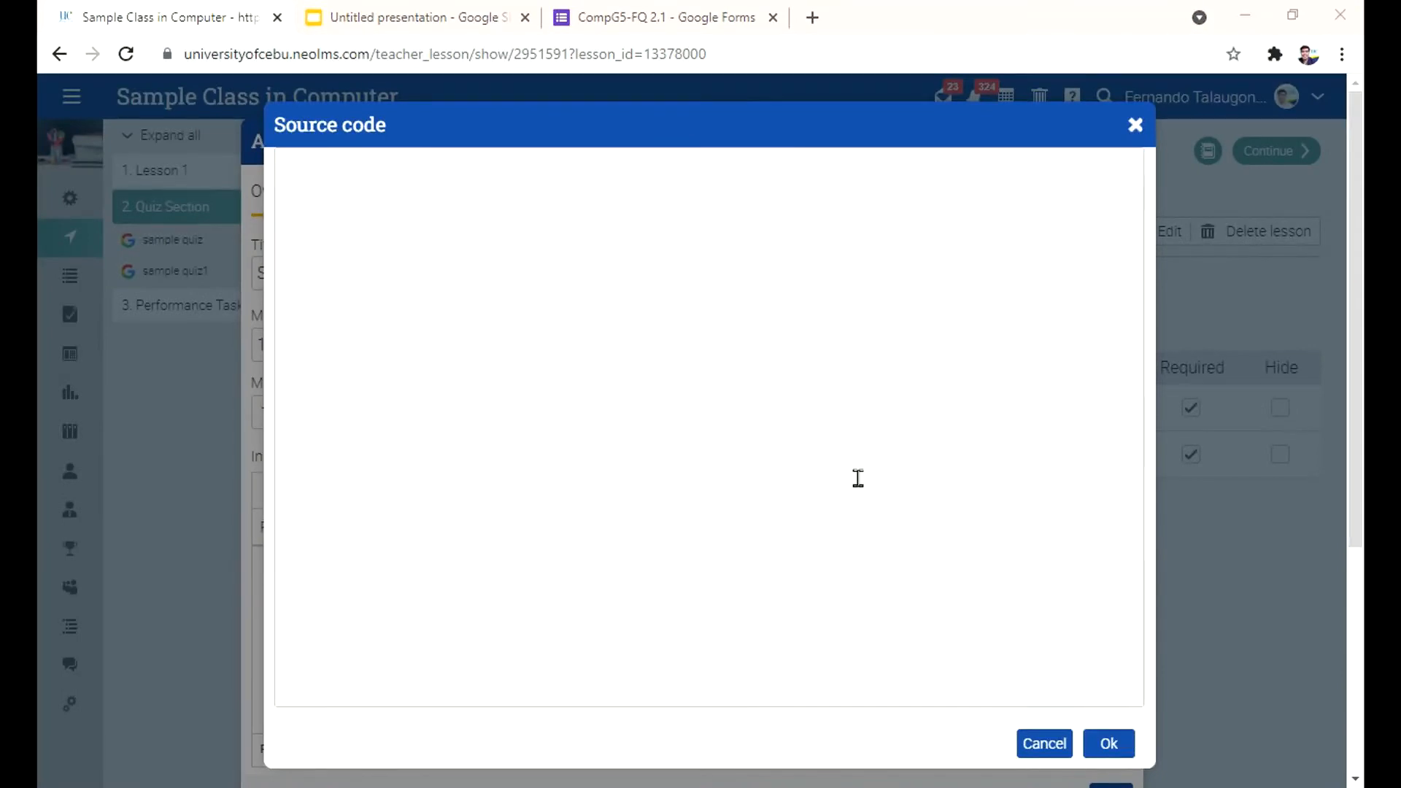
click(315, 189)
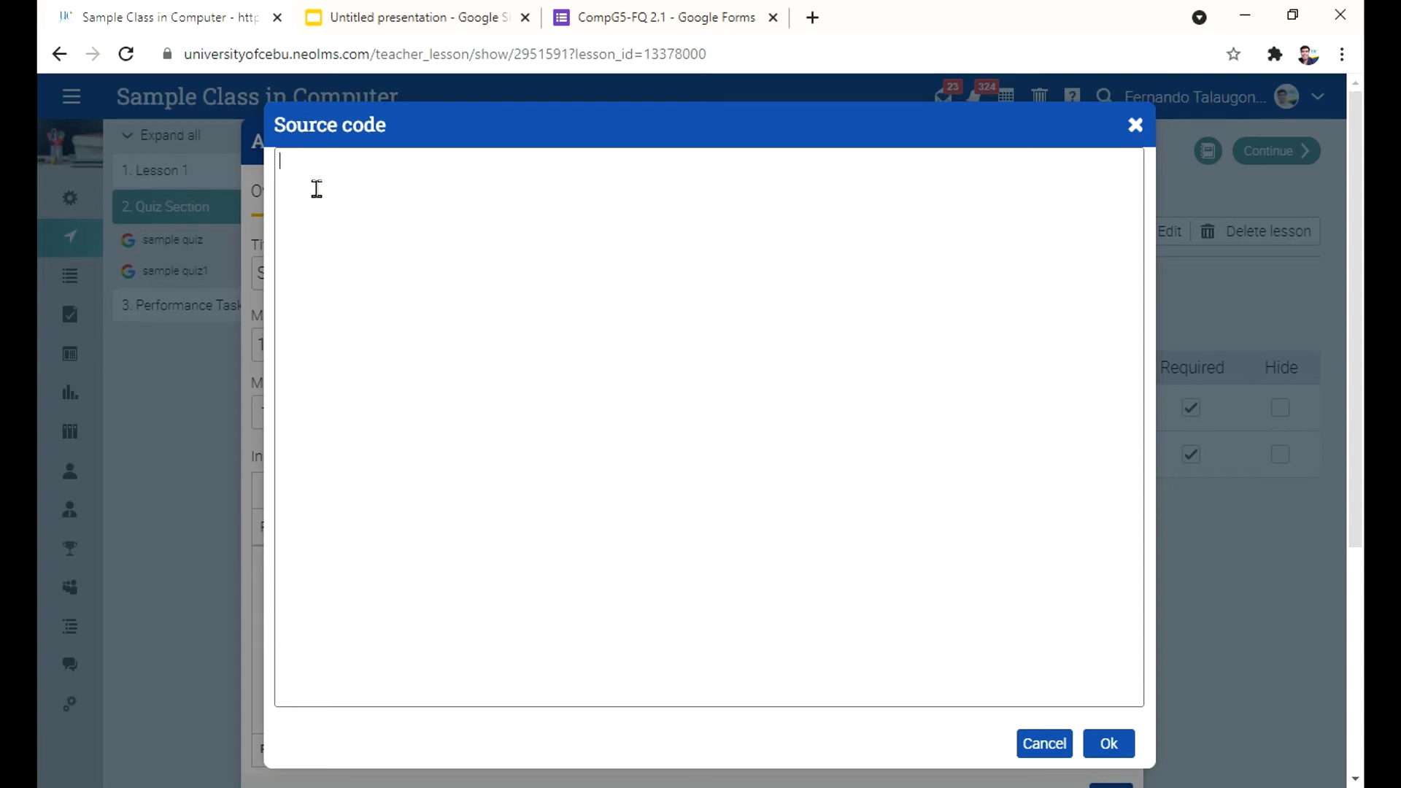
Switch to the CompG5-FQ 2.1 form in Google Forms, close the Send form dialog, and review the form's information fields and quiz questions.
click(624, 25)
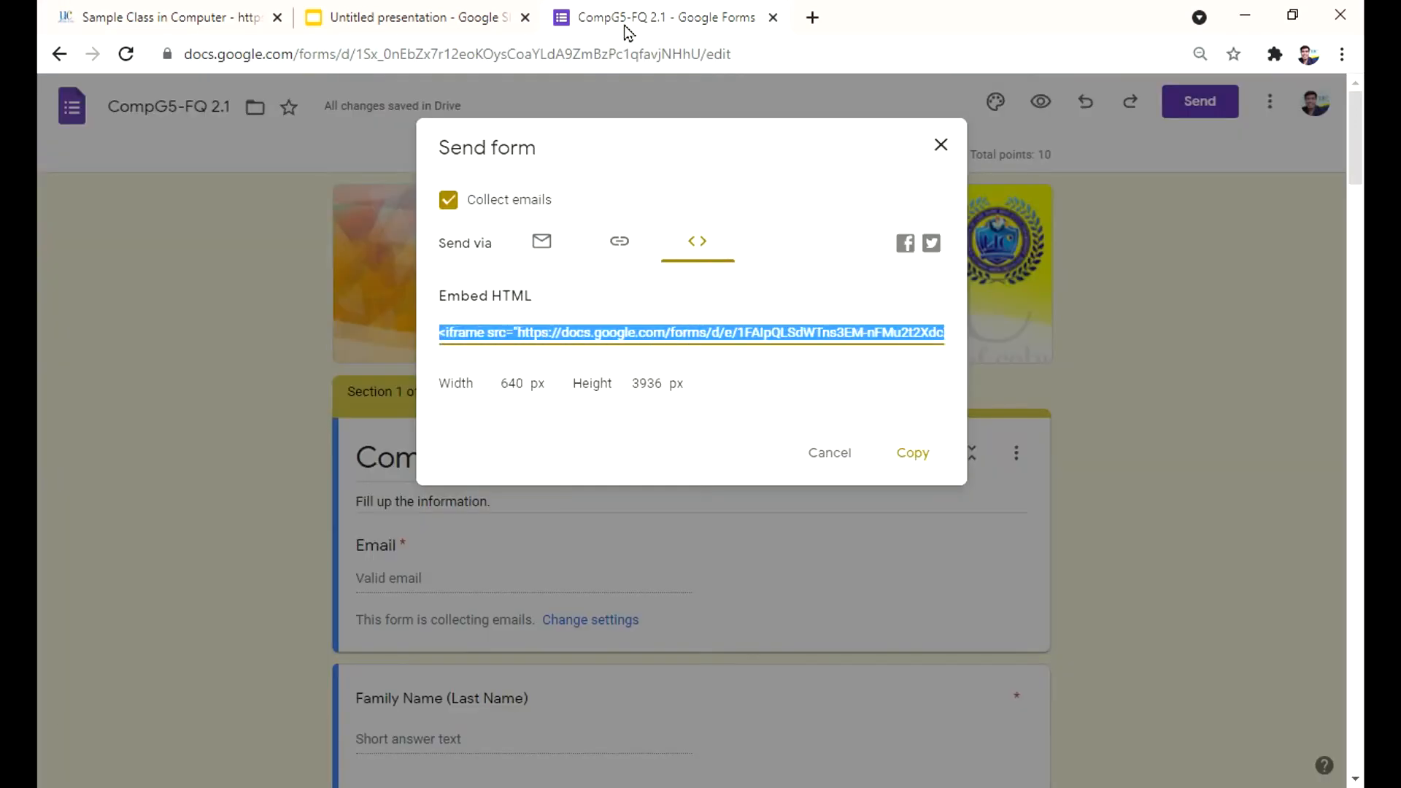
click(956, 155)
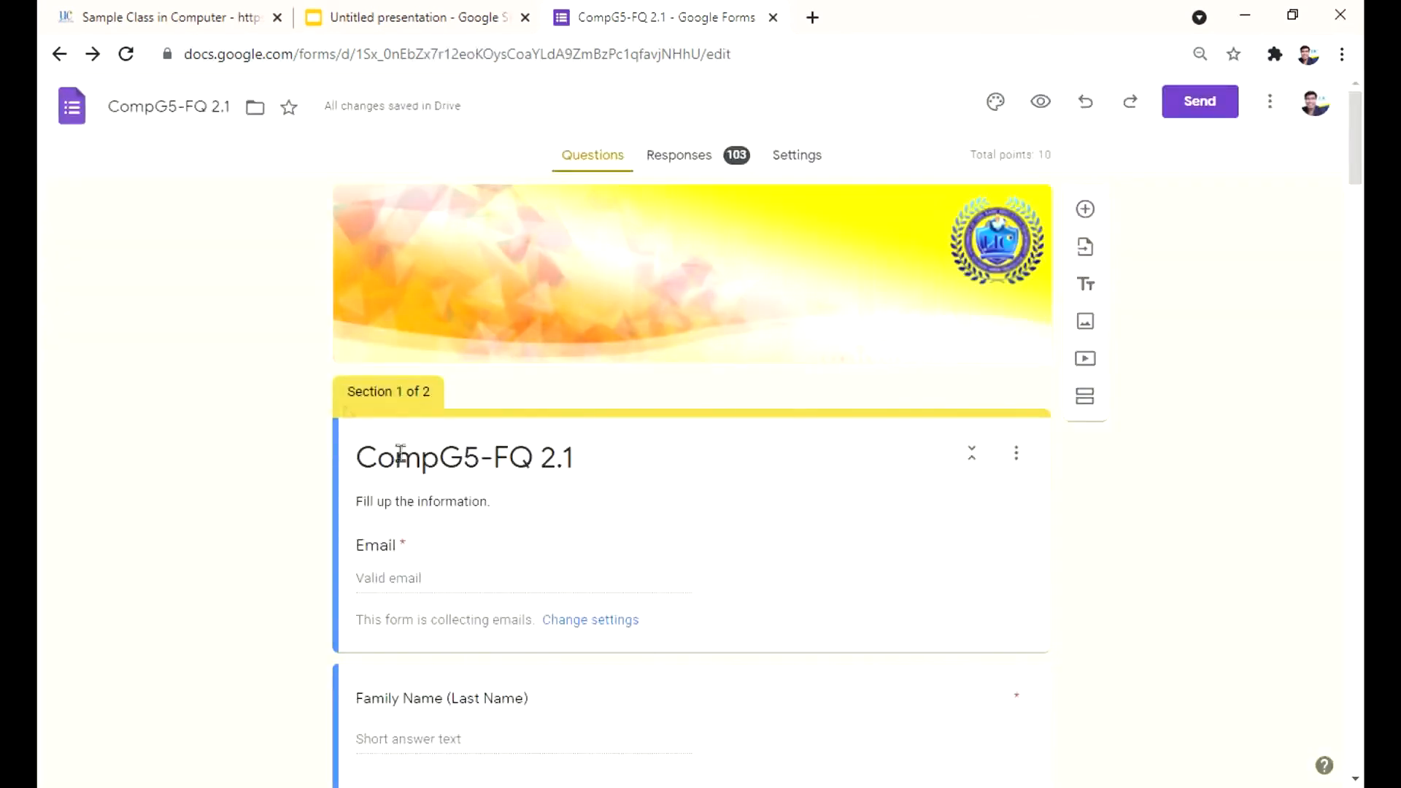
scroll(597, 592, down, 1)
scroll(598, 591, up, 1)
scroll(660, 409, down, 6)
scroll(515, 679, up, 6)
scroll(523, 633, down, 20)
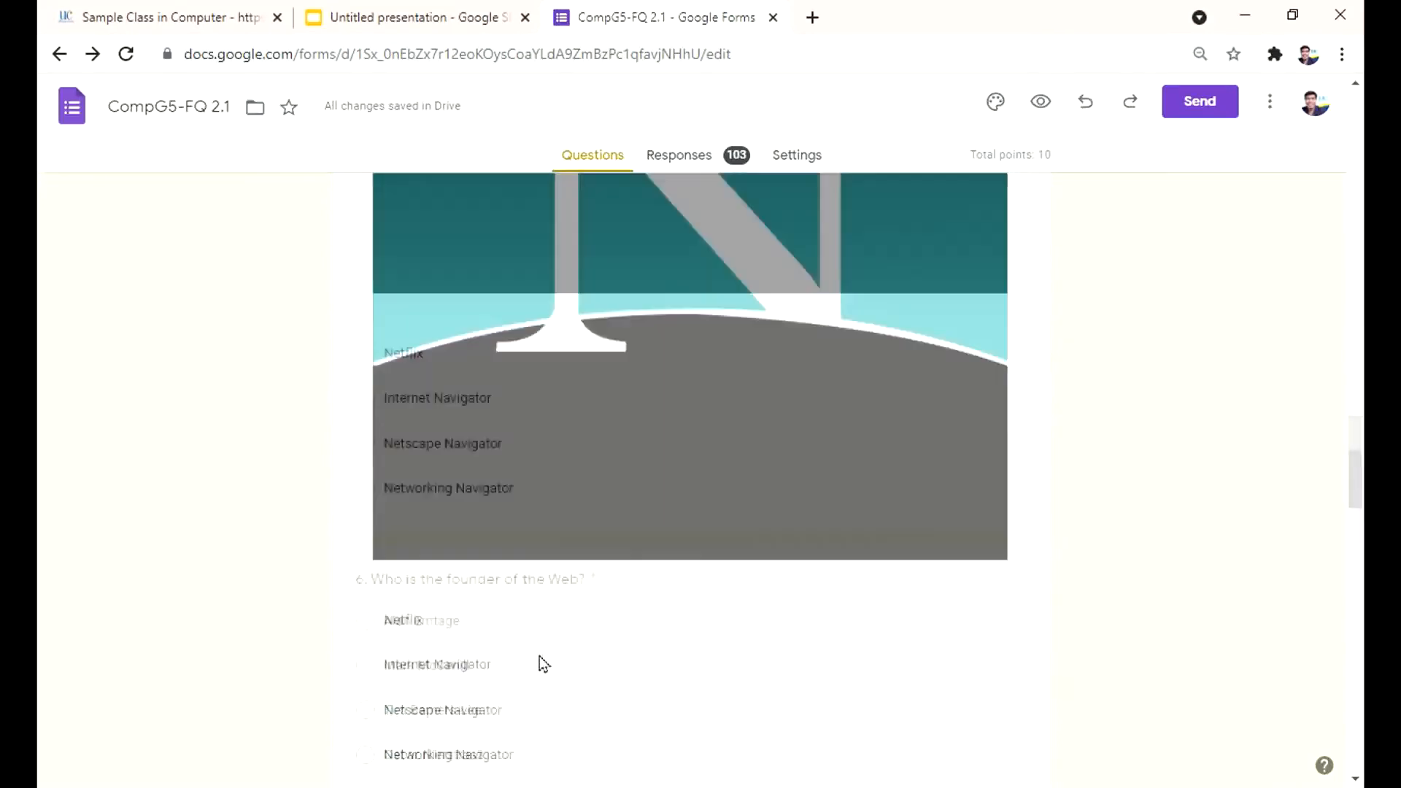
scroll(543, 662, up, 20)
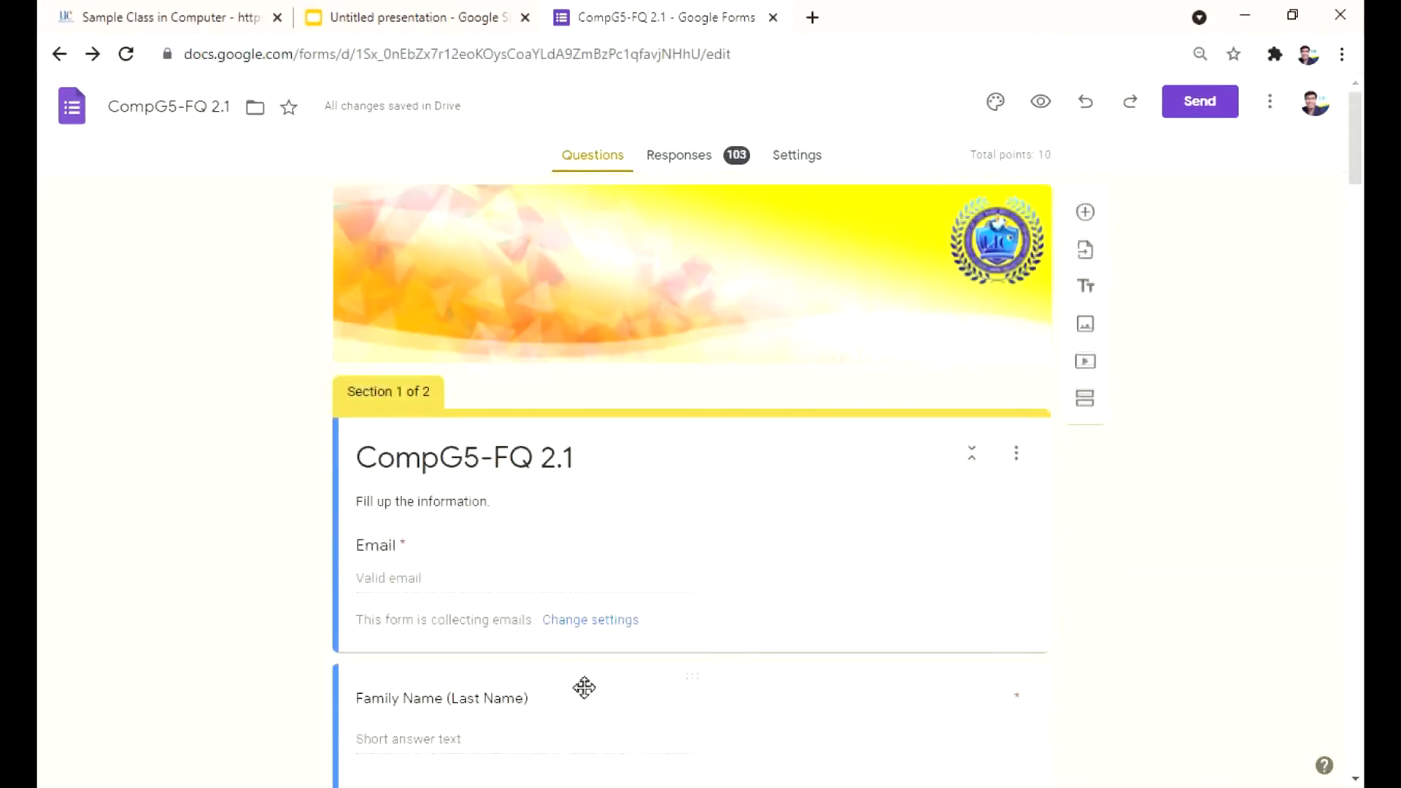
scroll(601, 651, down, 8)
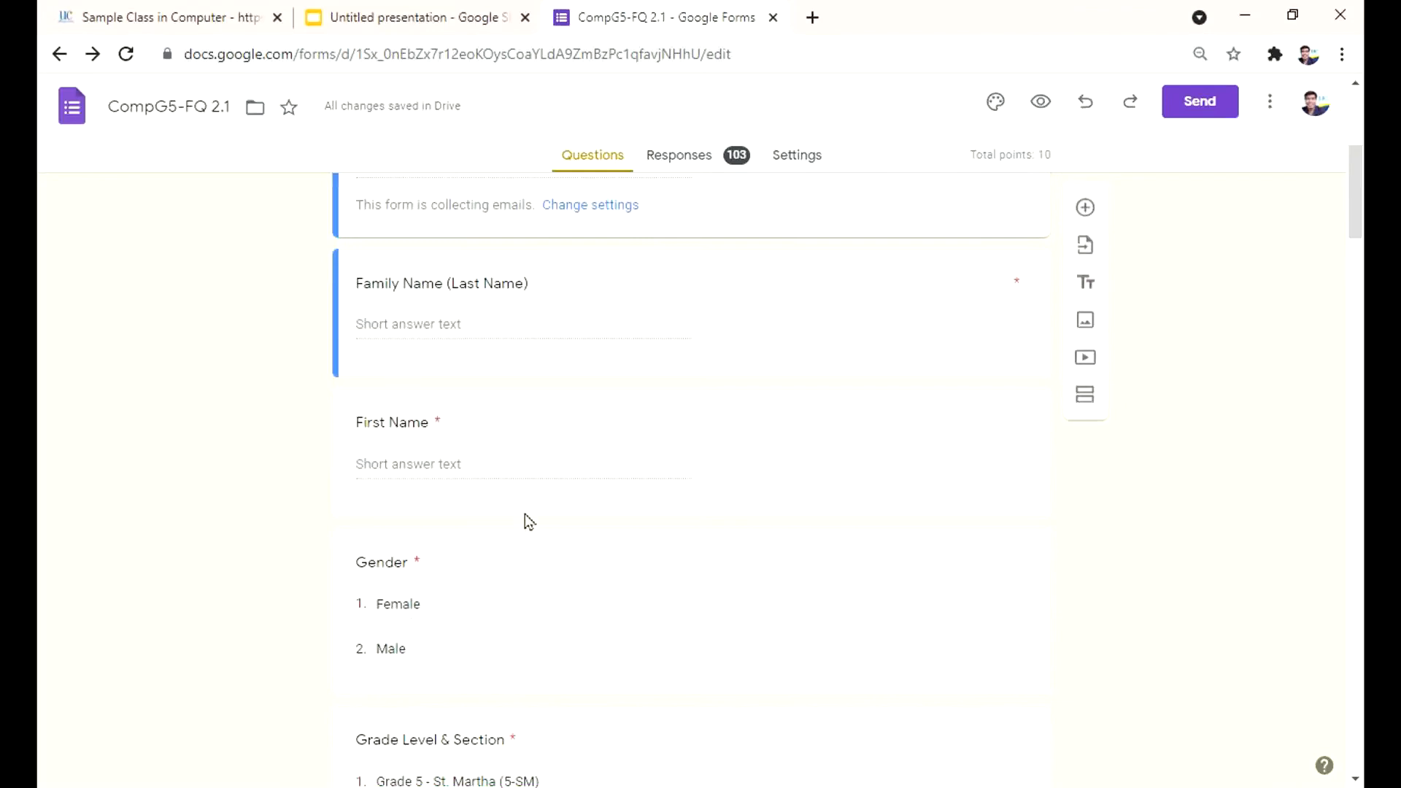
scroll(522, 494, up, 4)
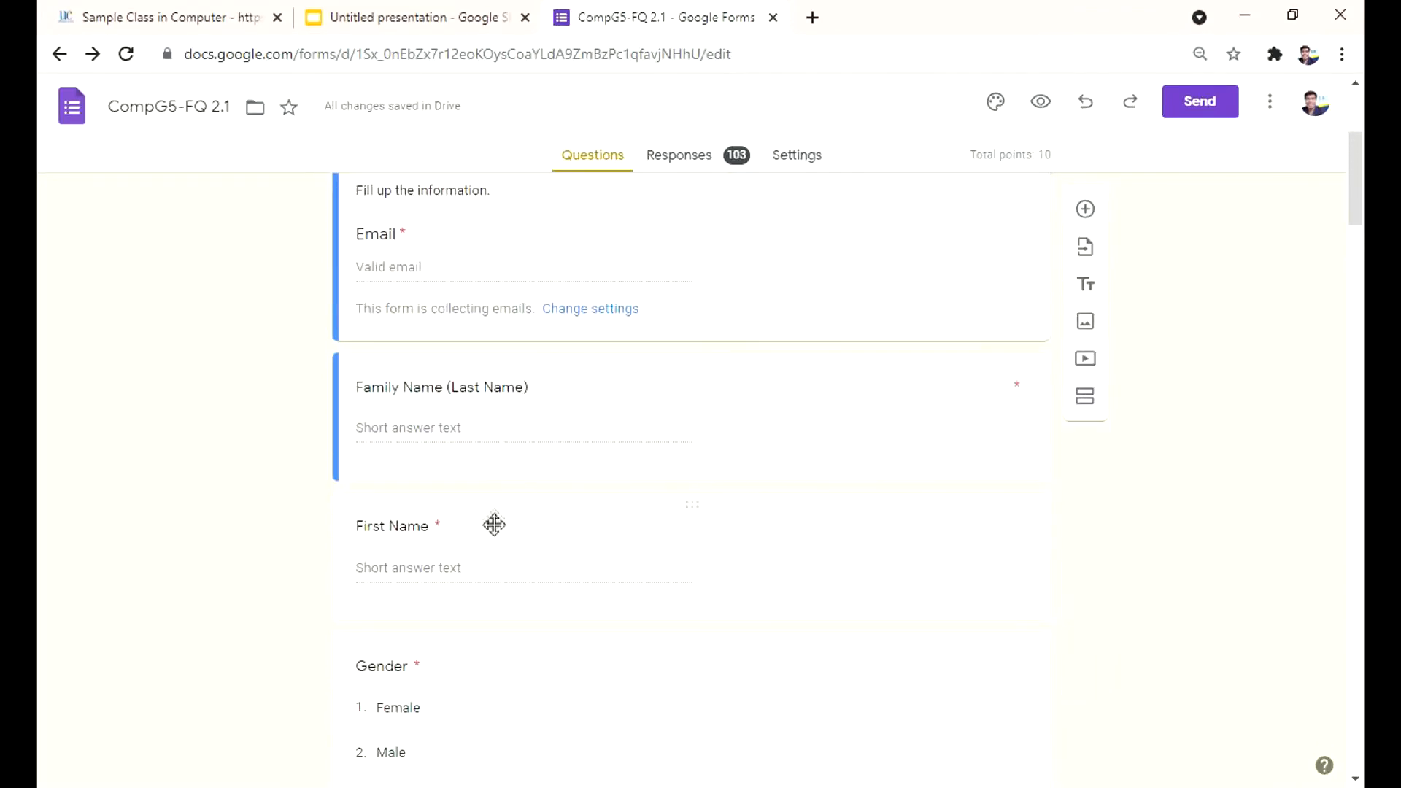
Read through the form's remaining fields and numbered quiz questions through question 10, and return to the form's title.
scroll(489, 570, down, 3)
scroll(489, 569, down, 4)
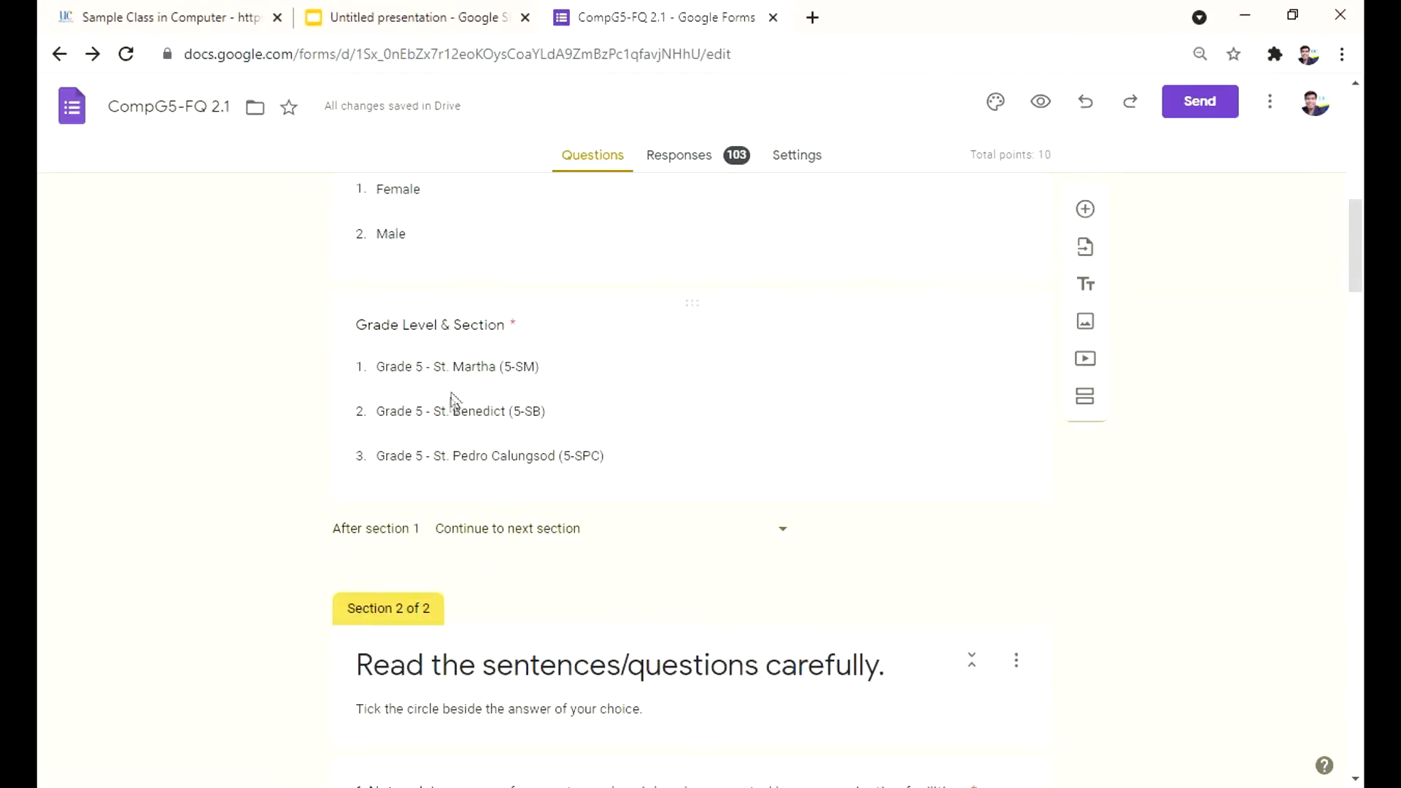
scroll(496, 470, down, 20)
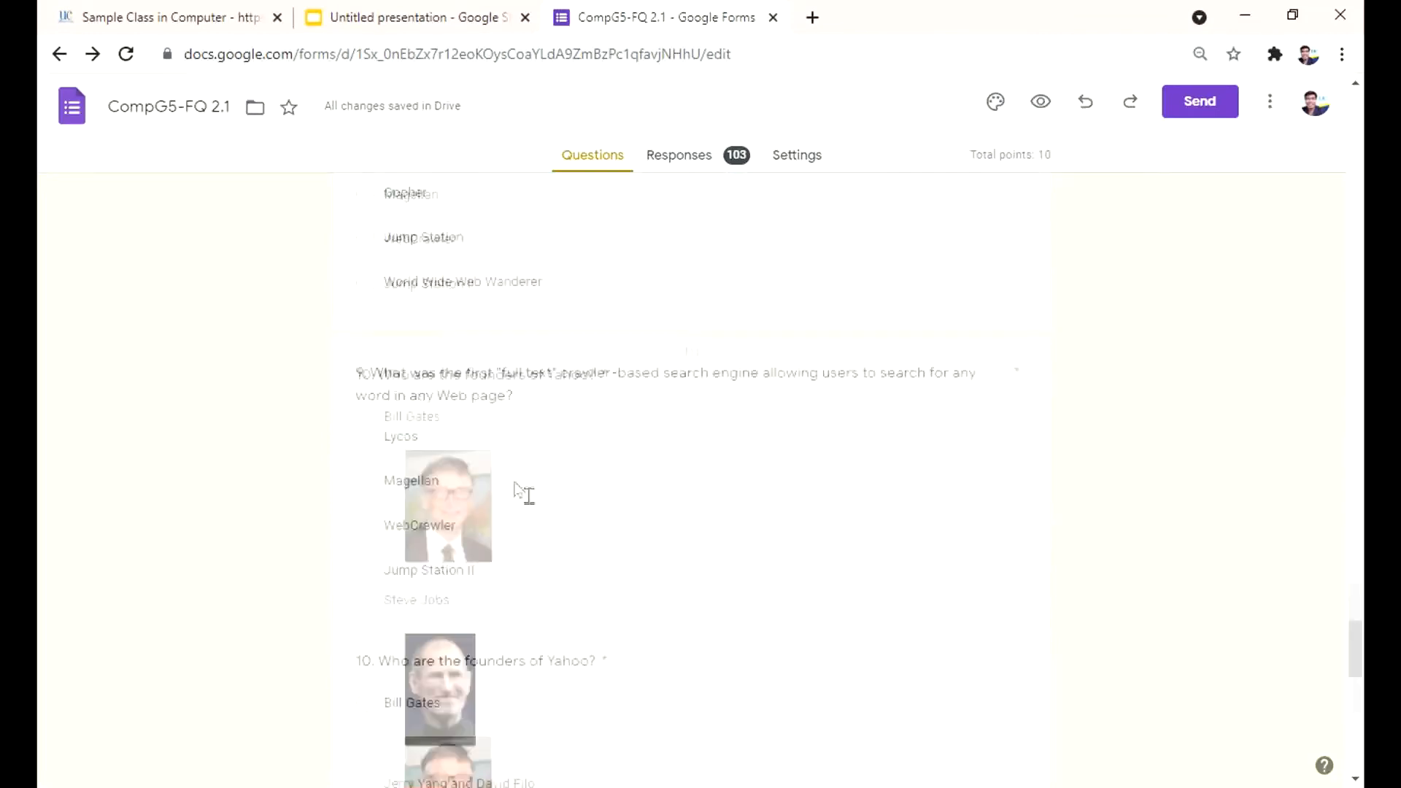
scroll(916, 653, up, 20)
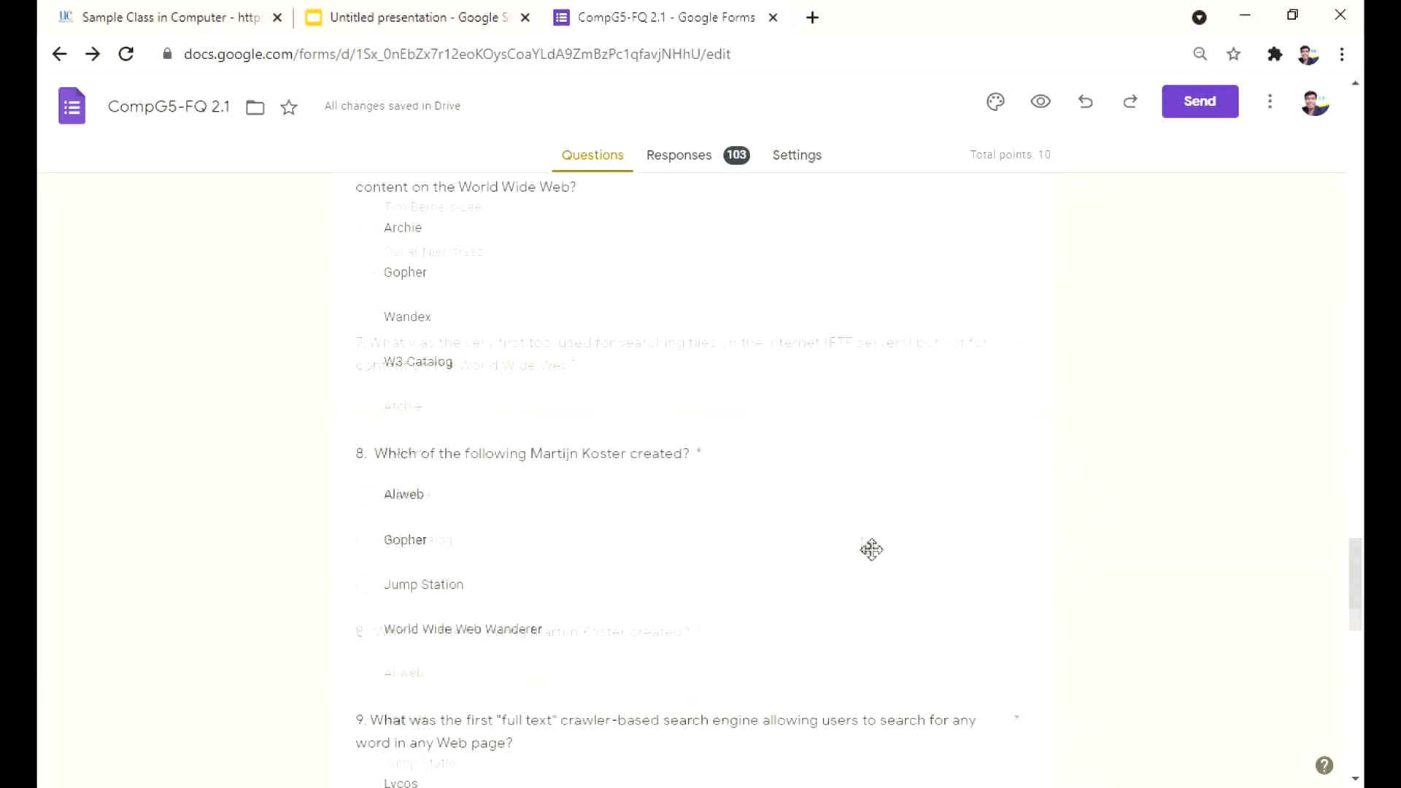
scroll(1361, 659, up, 20)
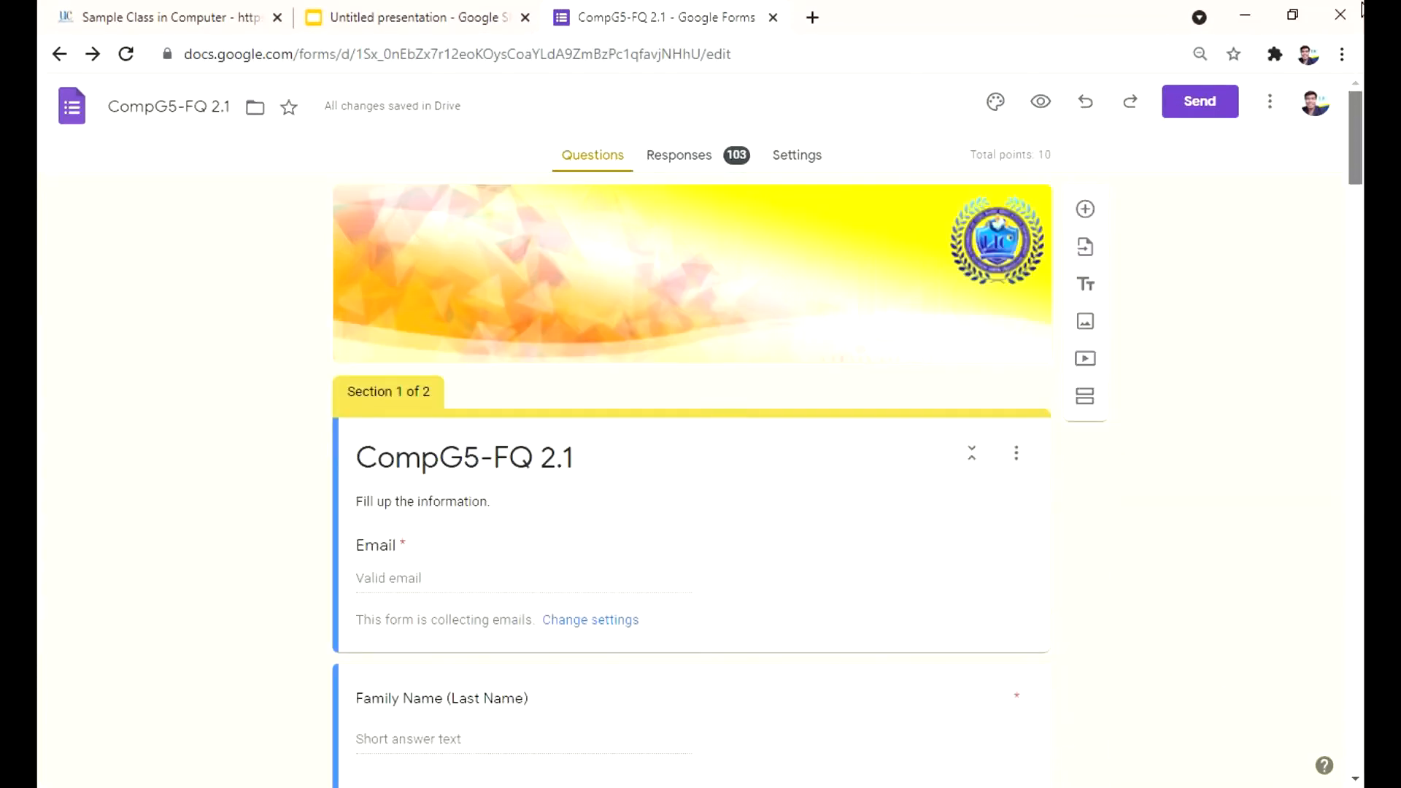
Open the form's sending options and inspect its shareable link, switching the shortened URL on and back off.
click(1203, 111)
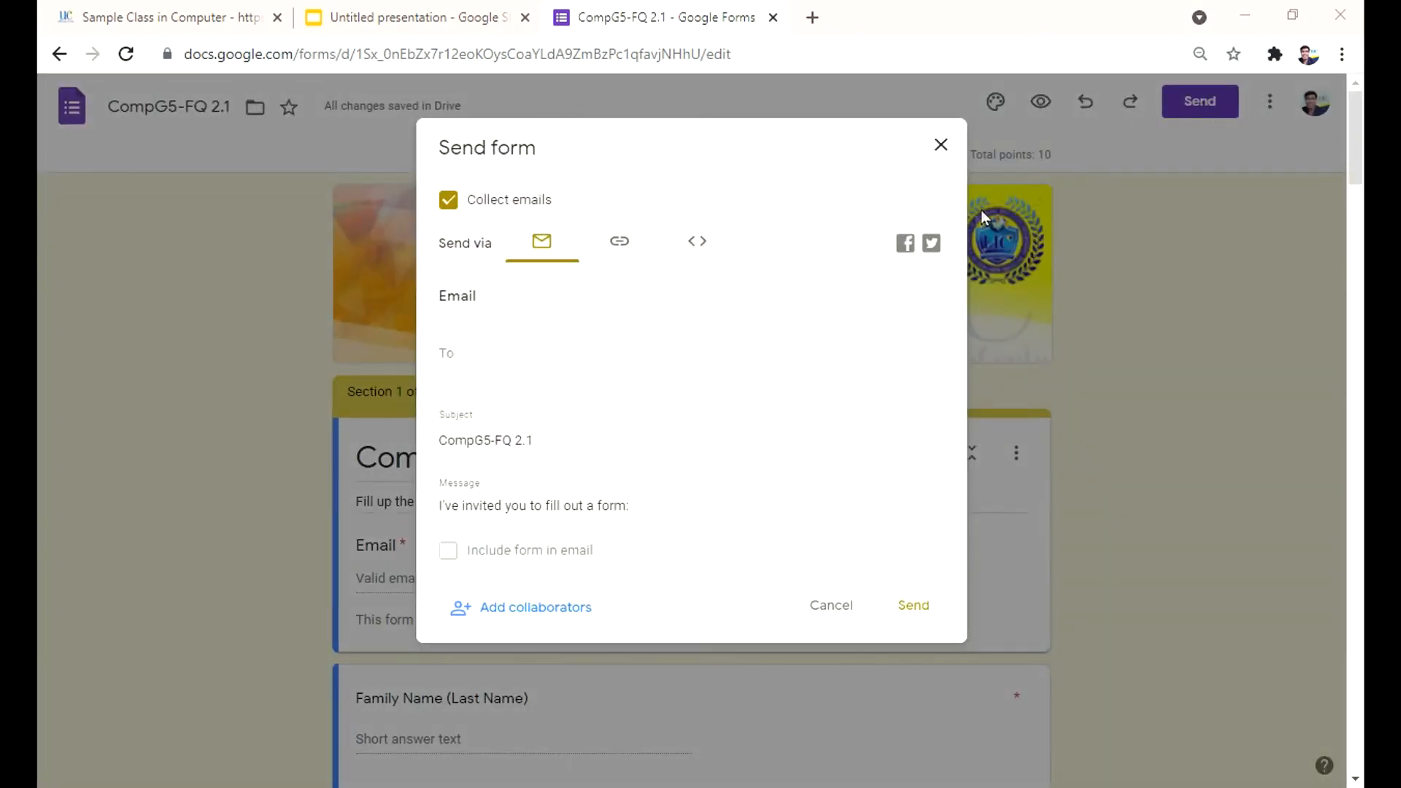
click(632, 253)
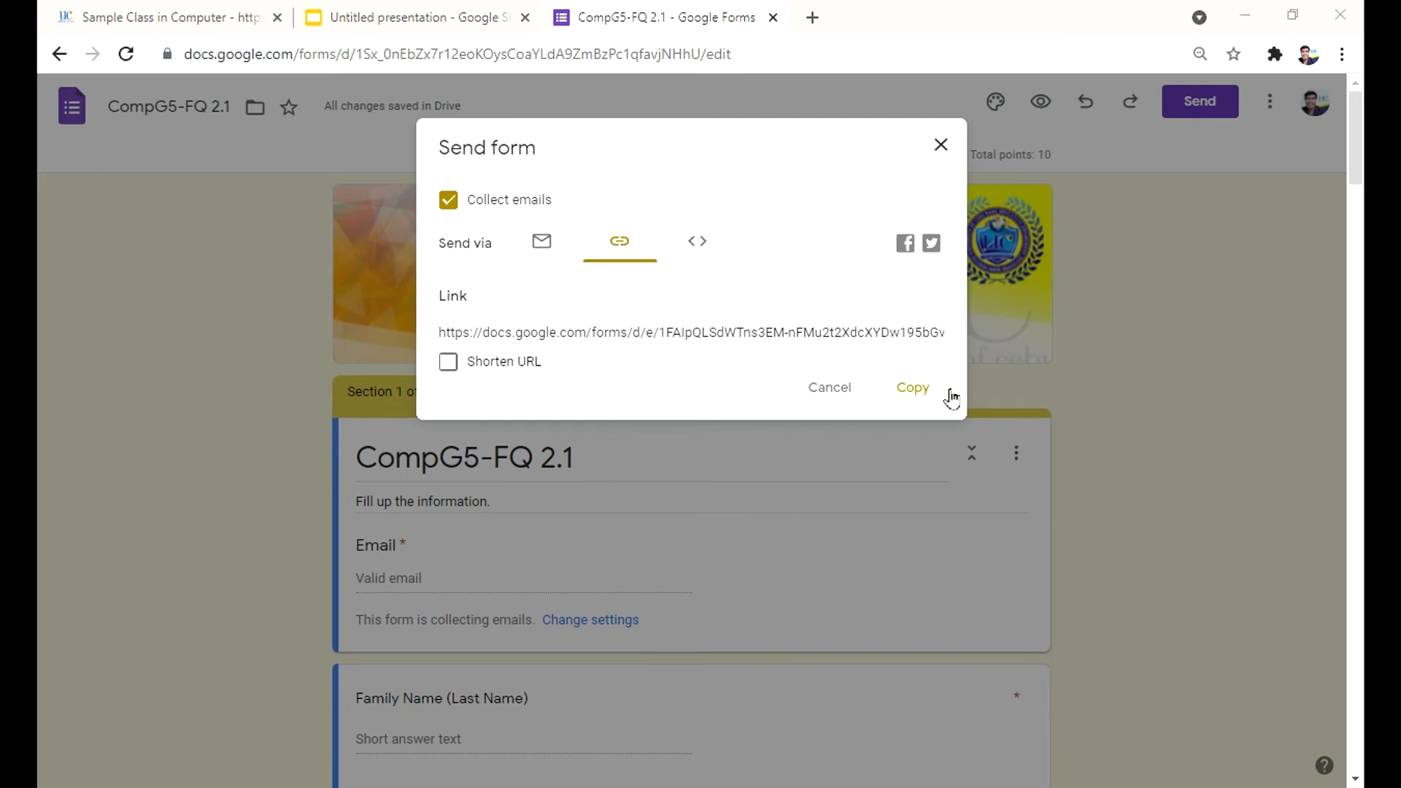
click(448, 362)
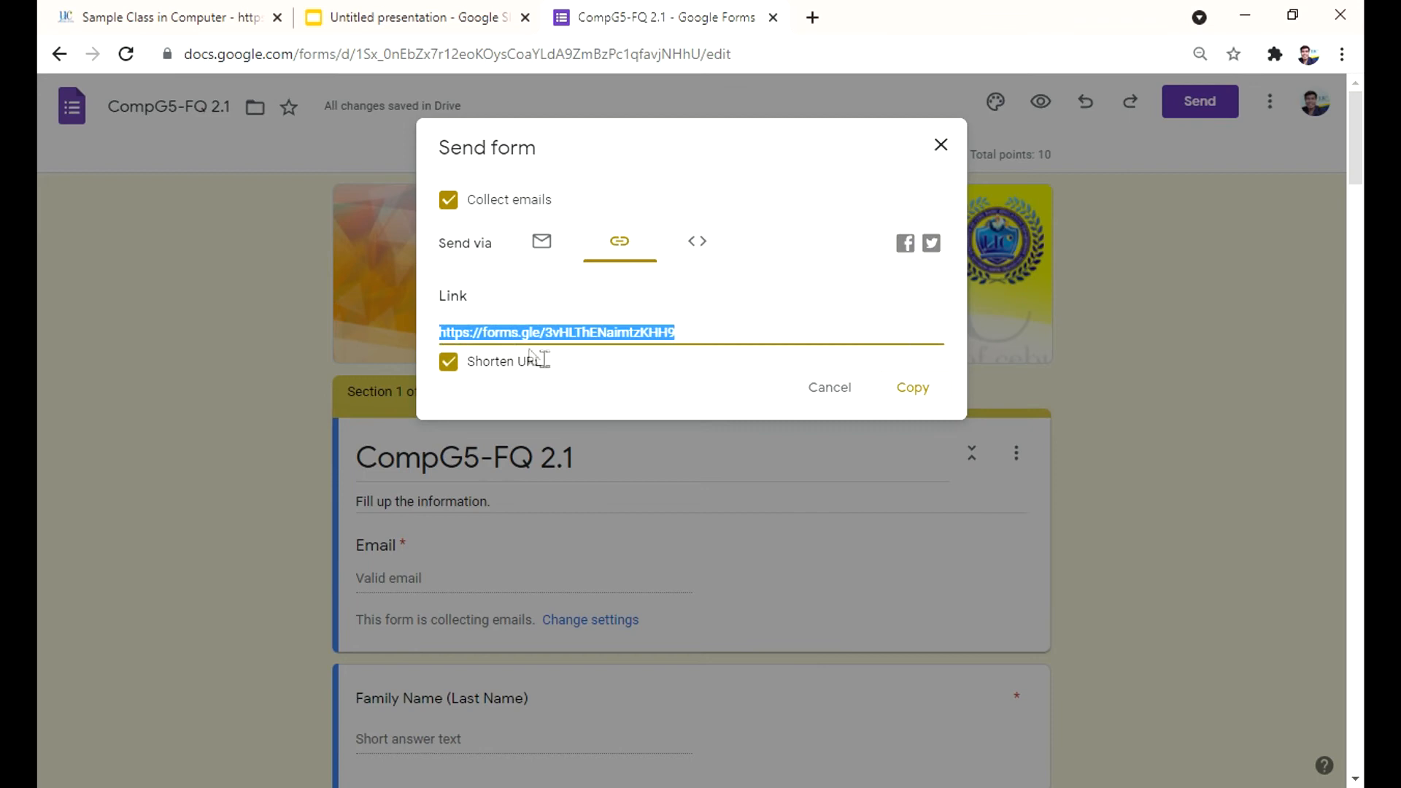
click(459, 365)
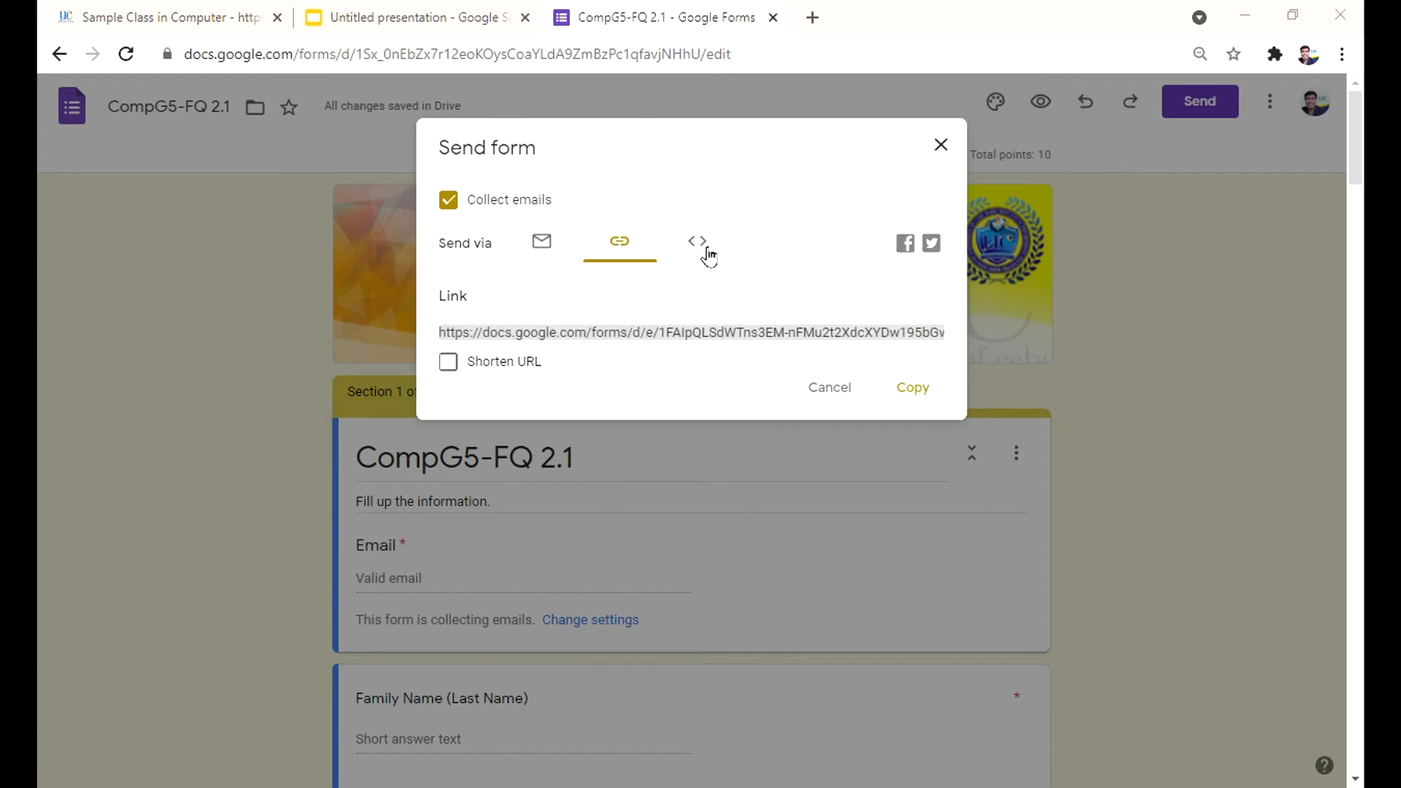
Copy the form's embed HTML and insert it as the source code of the NEO LMS assignment's instructions.
click(707, 252)
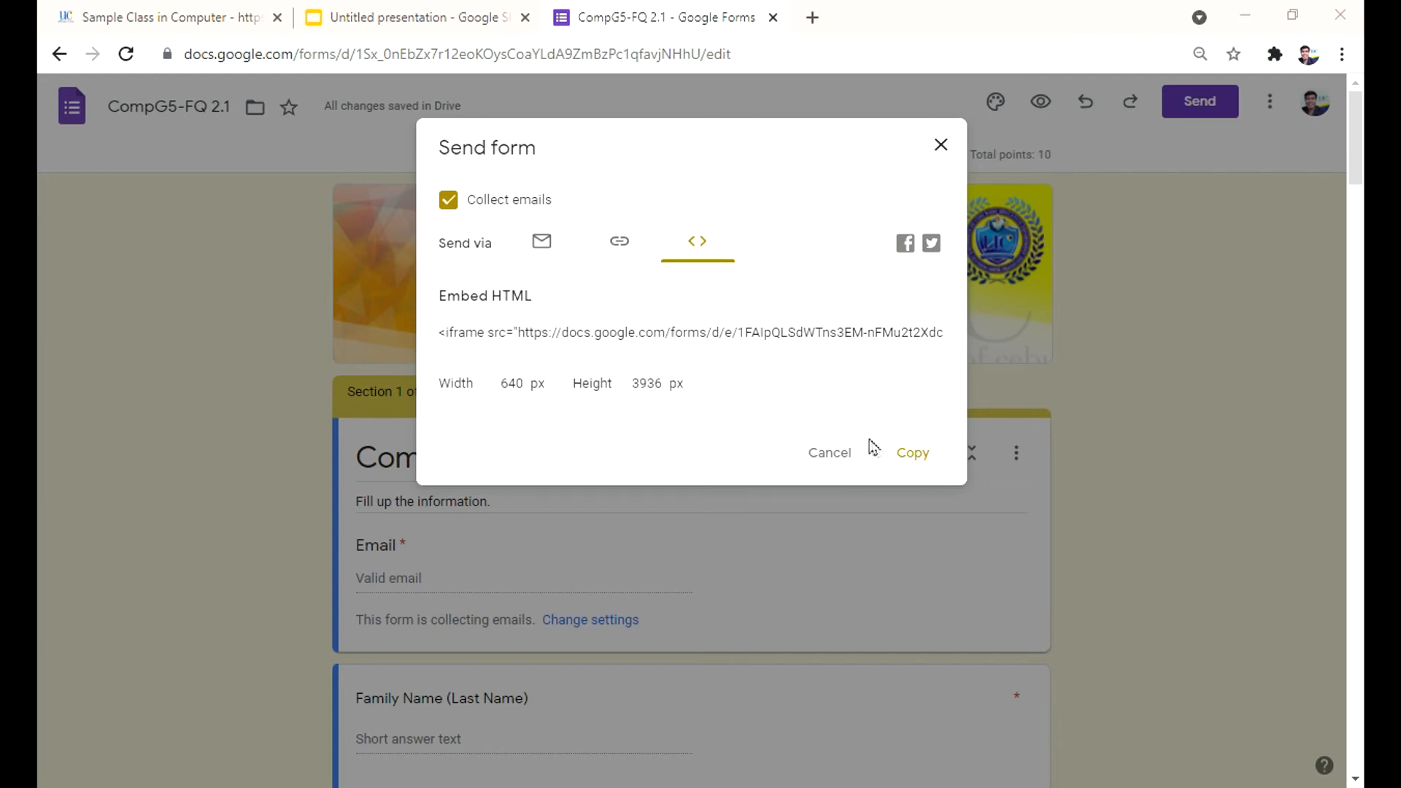
click(927, 460)
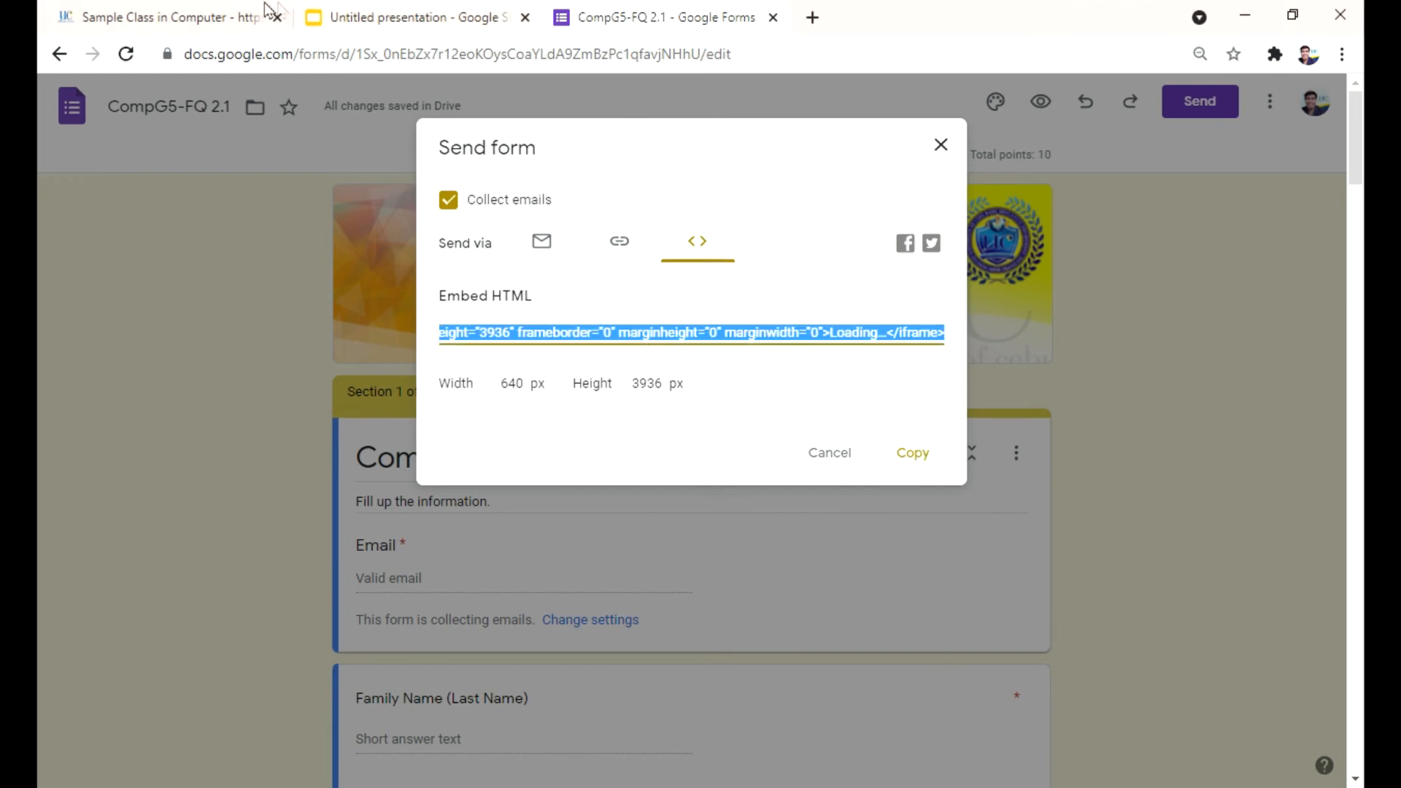
click(148, 20)
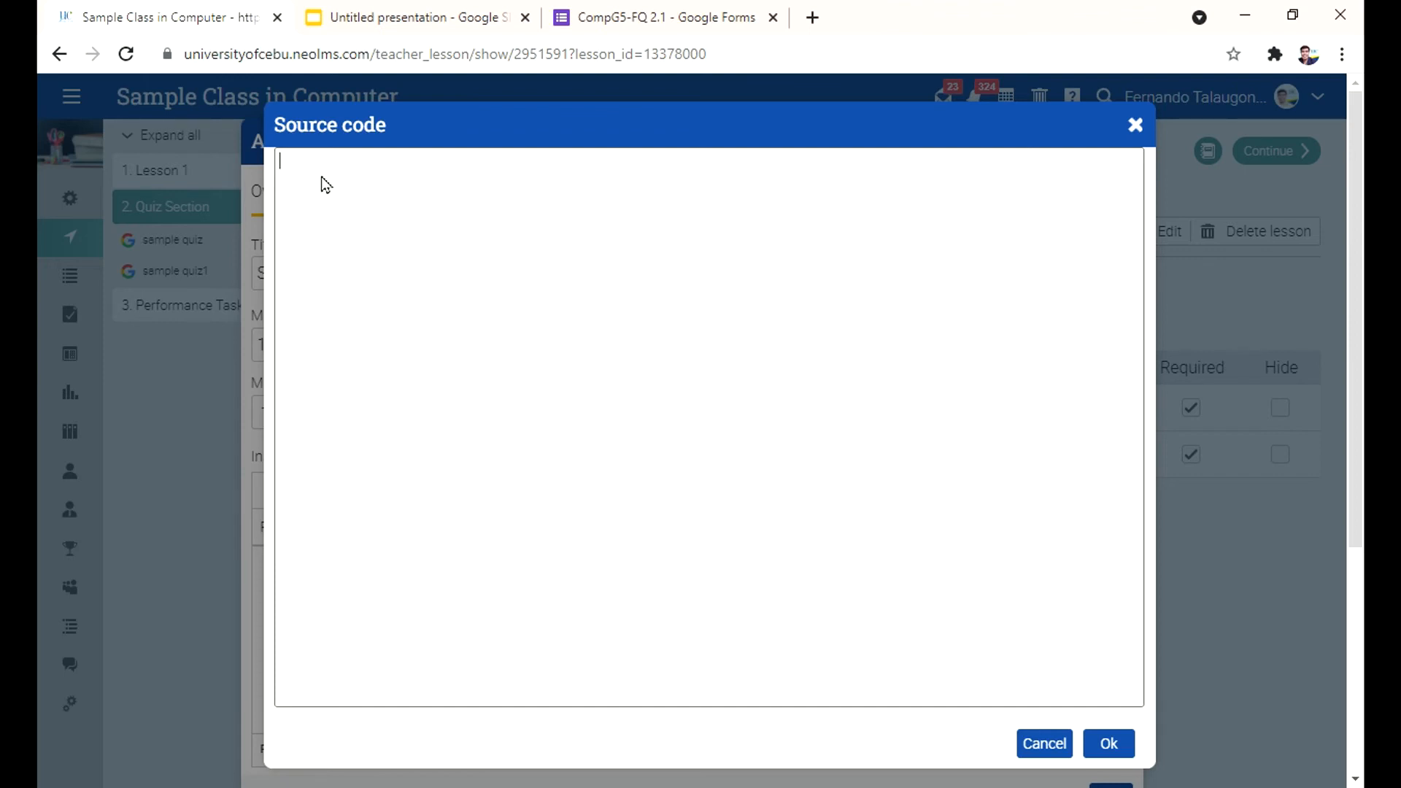
key(ctrl+v)
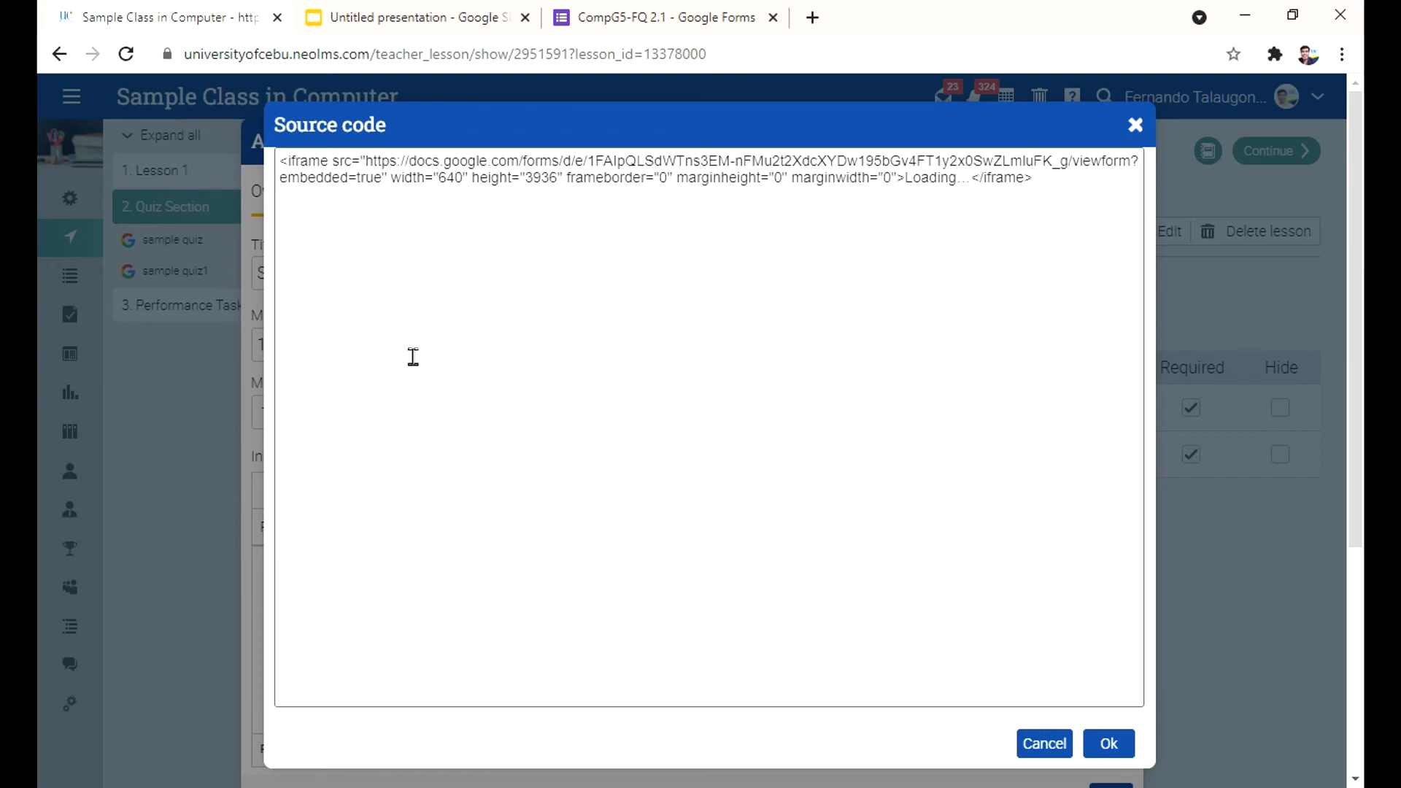
click(1114, 744)
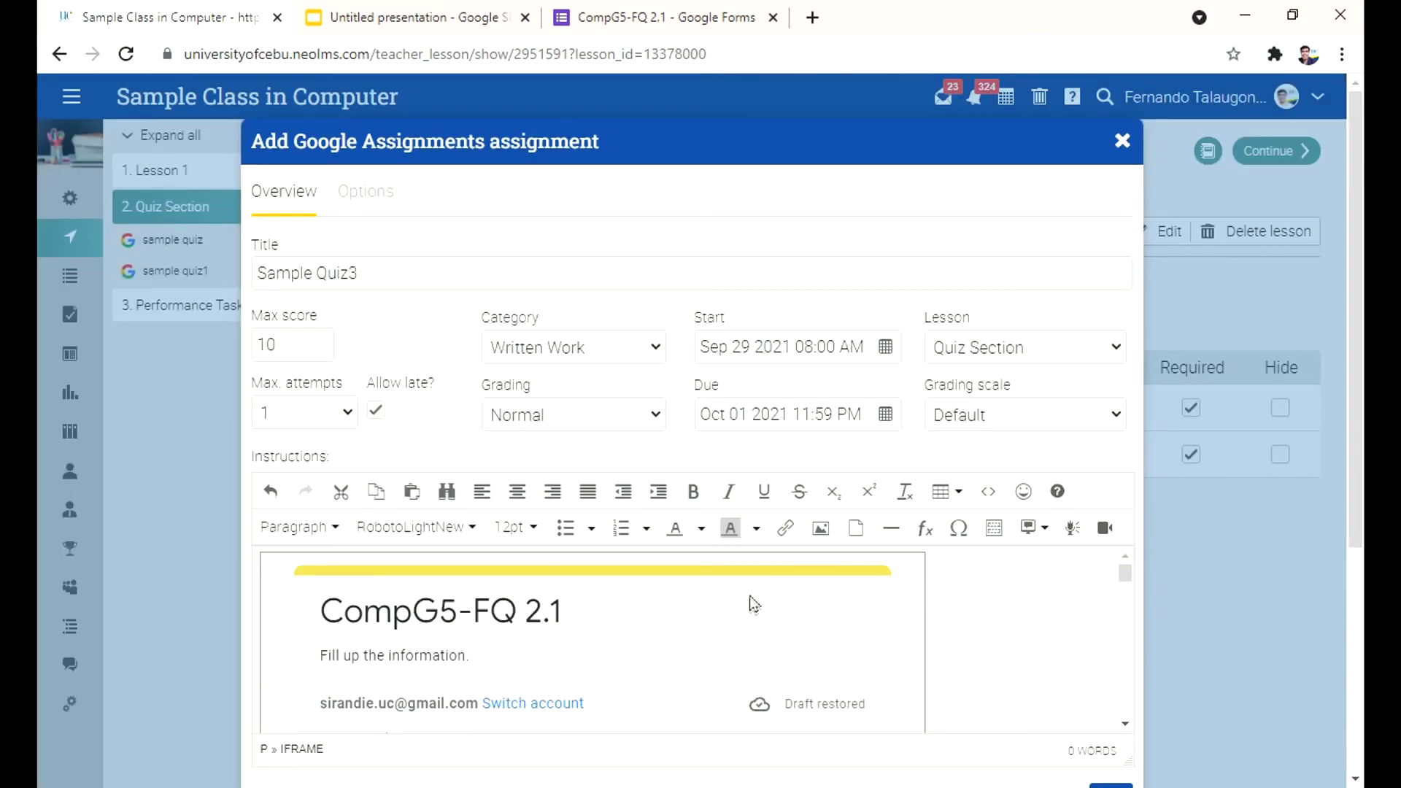
Check the embedded CompG5-FQ 2.1 form in the instructions and save the Sample Quiz3 assignment.
scroll(754, 609, down, 2)
scroll(762, 660, up, 3)
scroll(763, 662, down, 3)
scroll(762, 661, up, 3)
scroll(762, 654, down, 10)
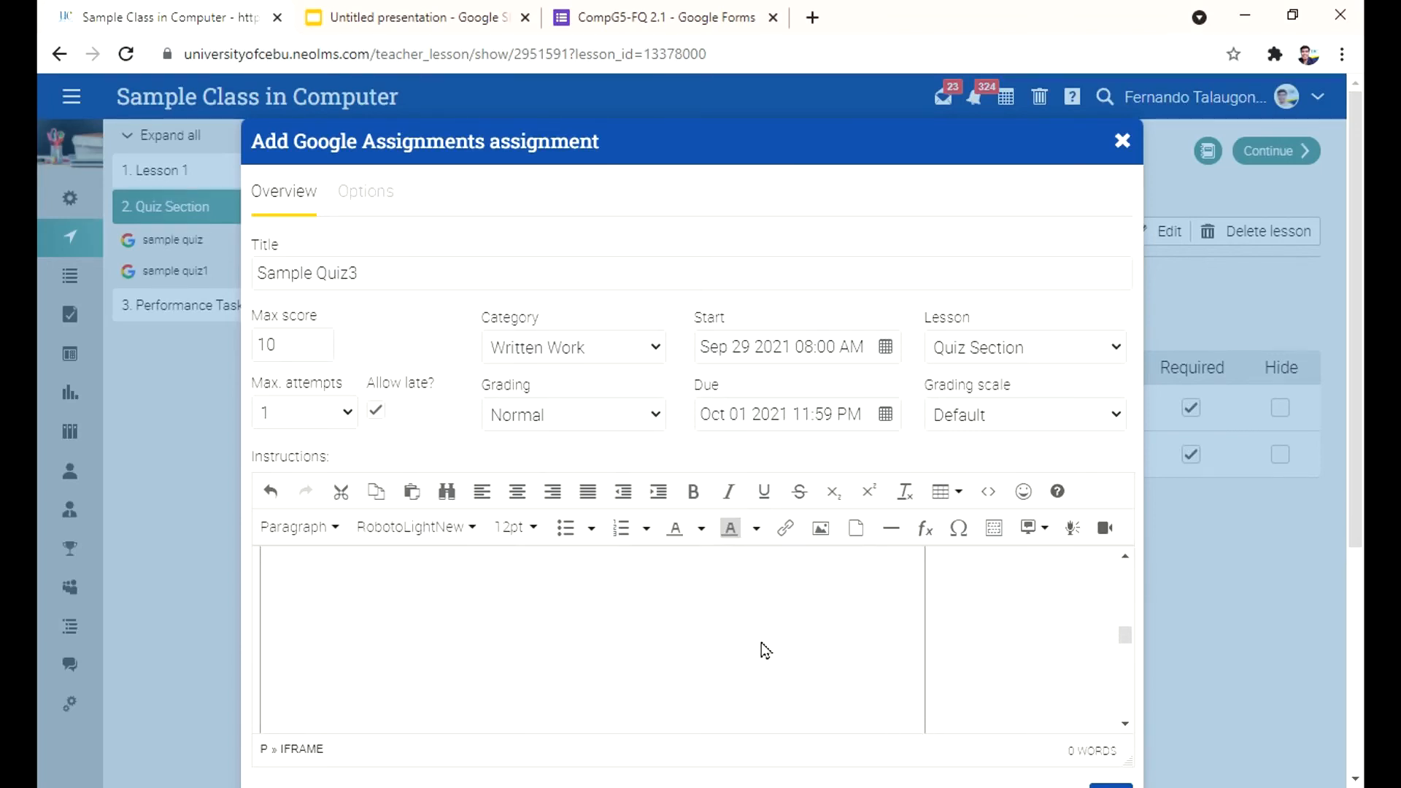
scroll(737, 537, down, 3)
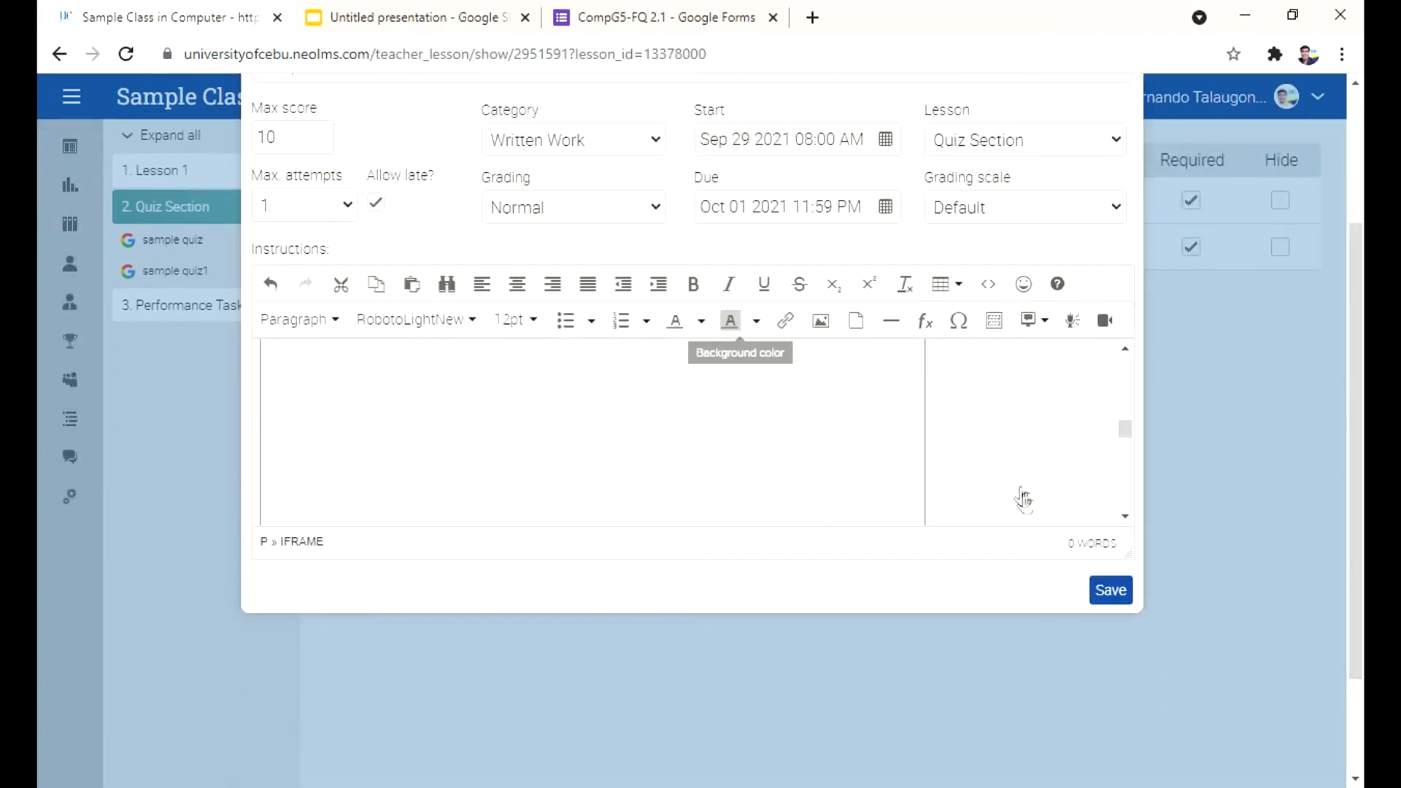
click(1111, 591)
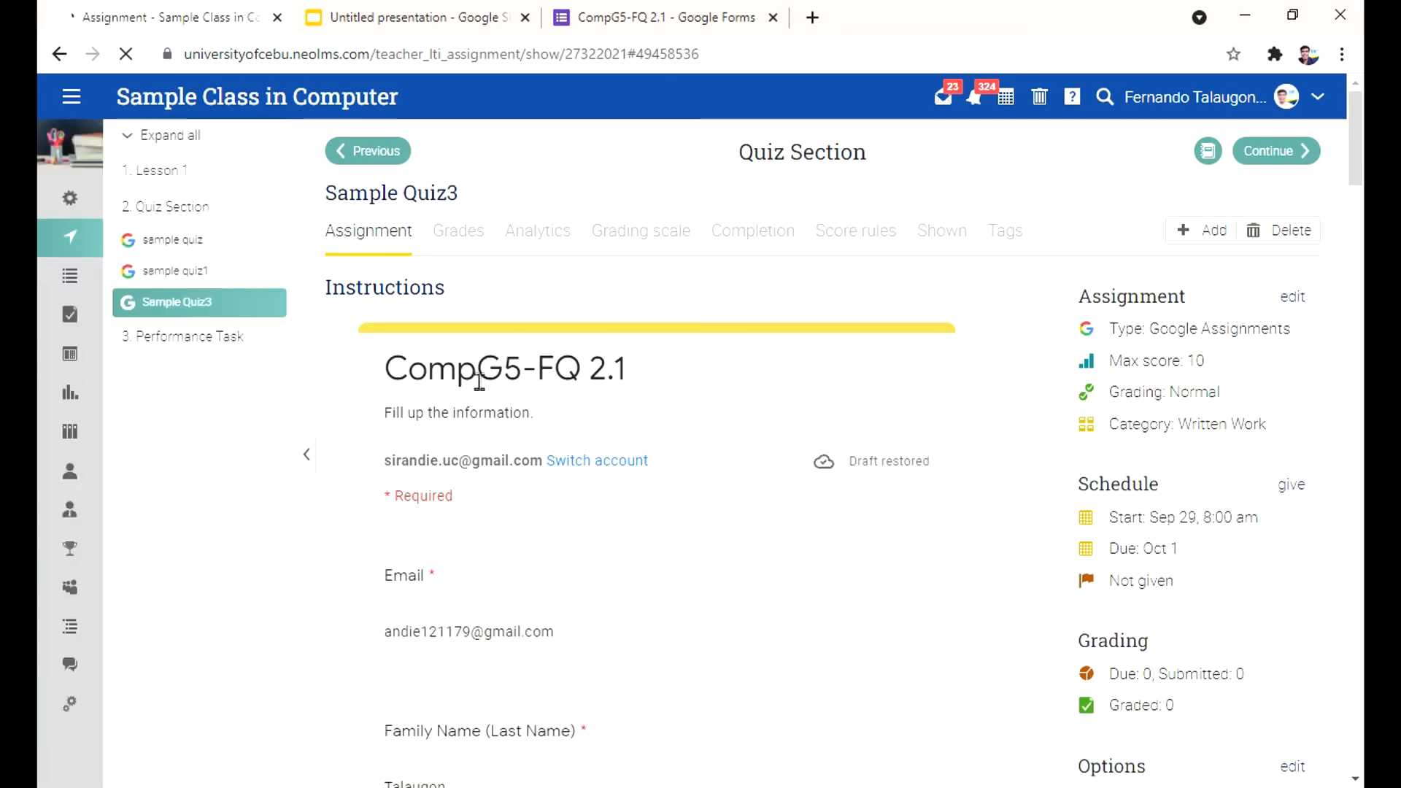
Examine the saved Sample Quiz3 page from the embedded form down to the Google Assignments section and its setup message.
scroll(519, 478, down, 20)
scroll(551, 560, down, 3)
scroll(552, 562, up, 4)
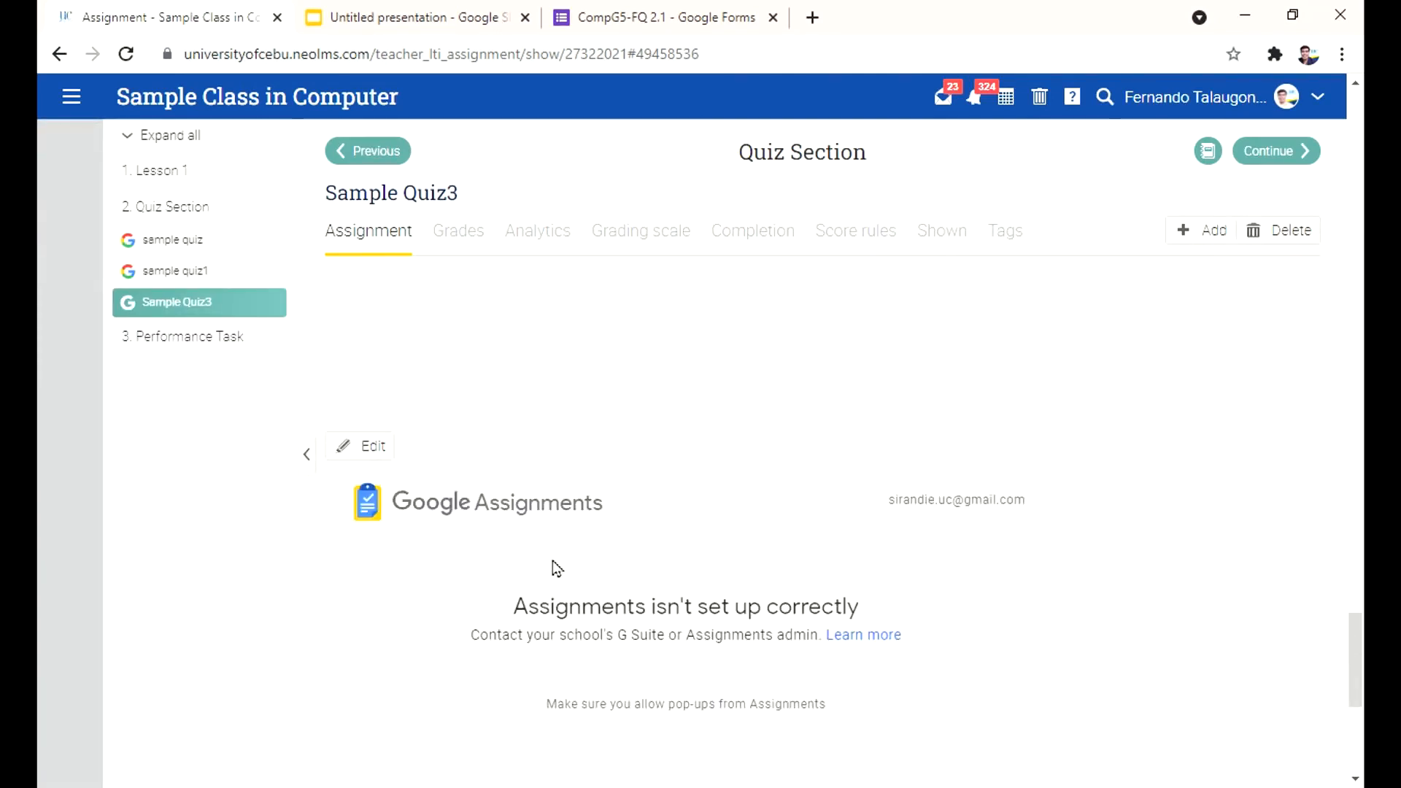
drag(516, 616, 885, 624)
scroll(1022, 554, up, 20)
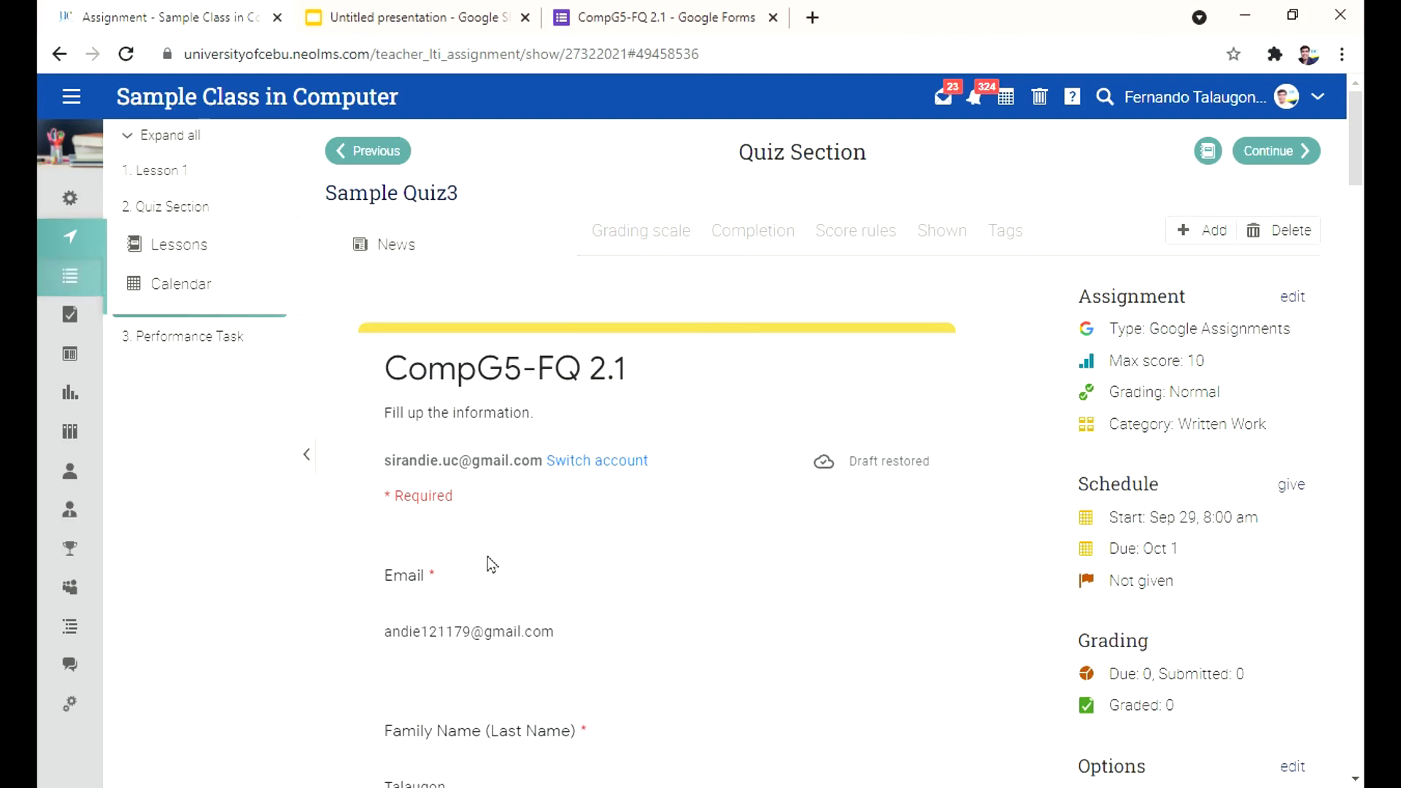
Try to view the class as a student, return to Sample Quiz3, and request the student view again.
mouse_move(84, 212)
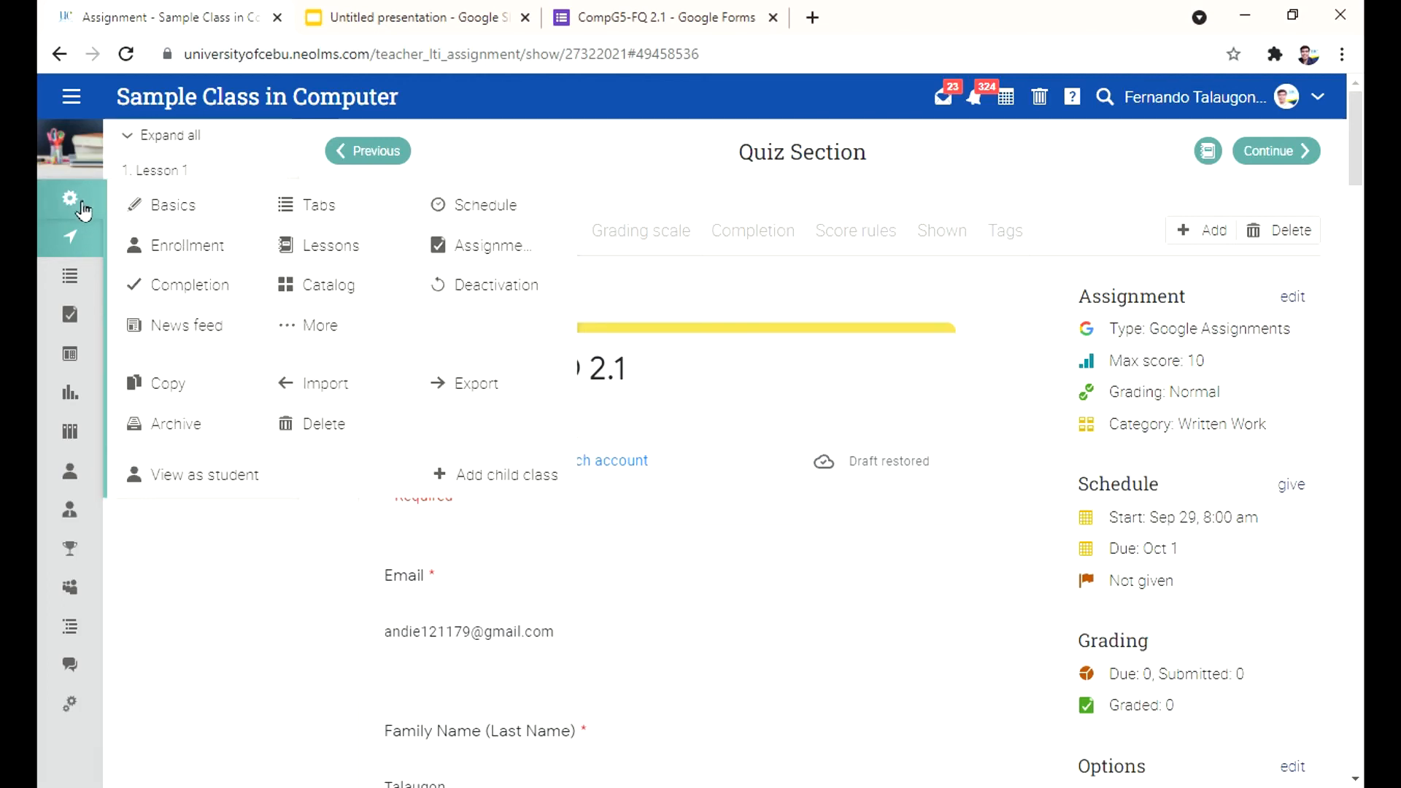
click(204, 481)
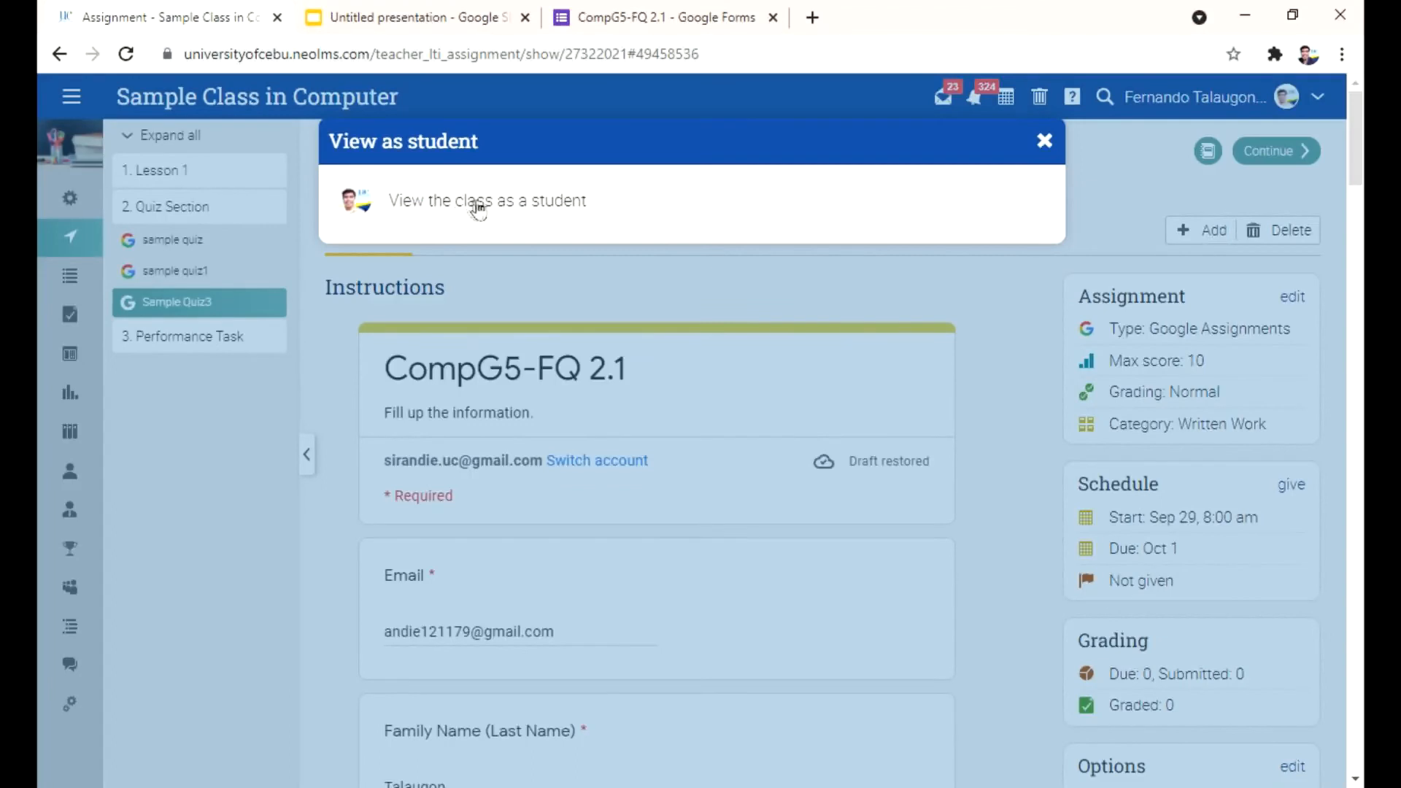
click(494, 210)
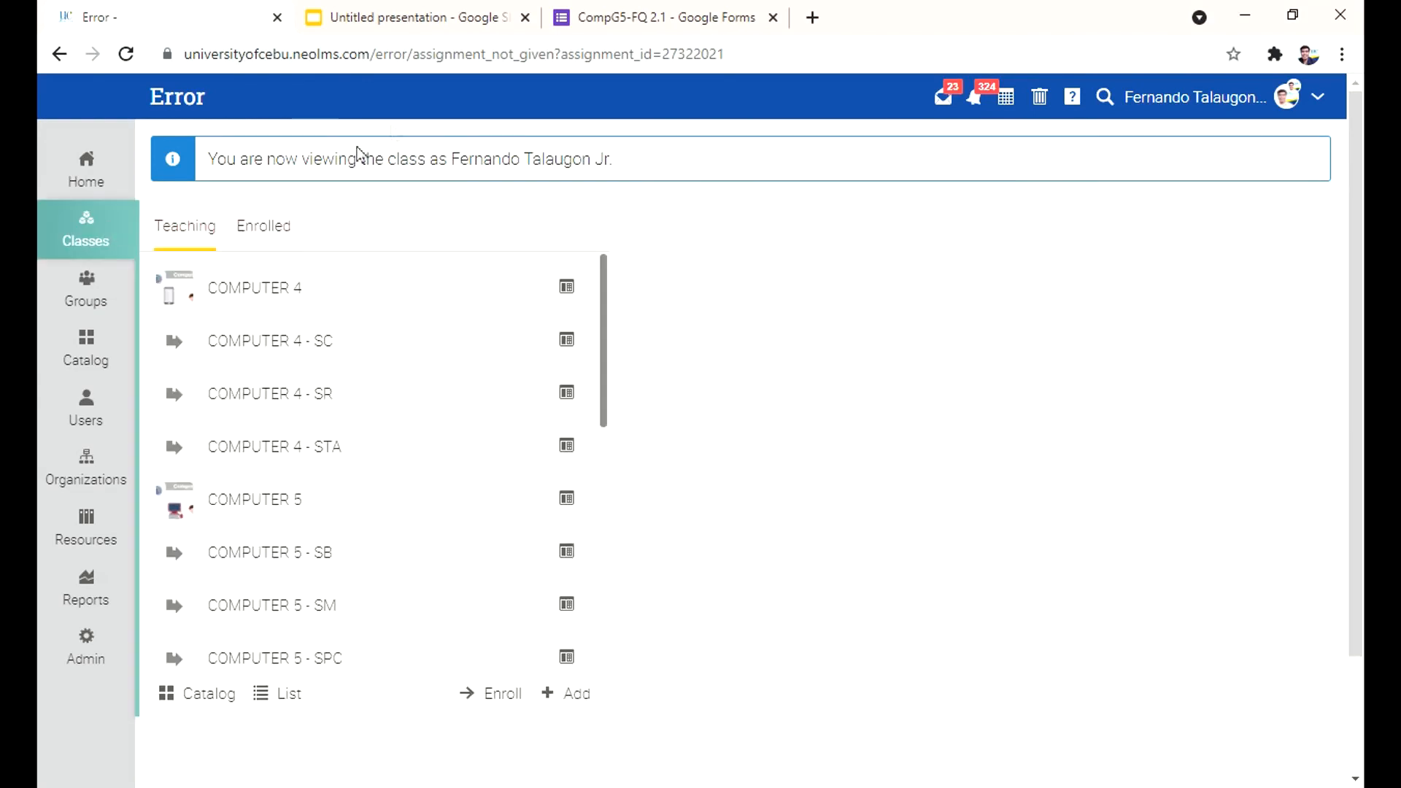
click(220, 251)
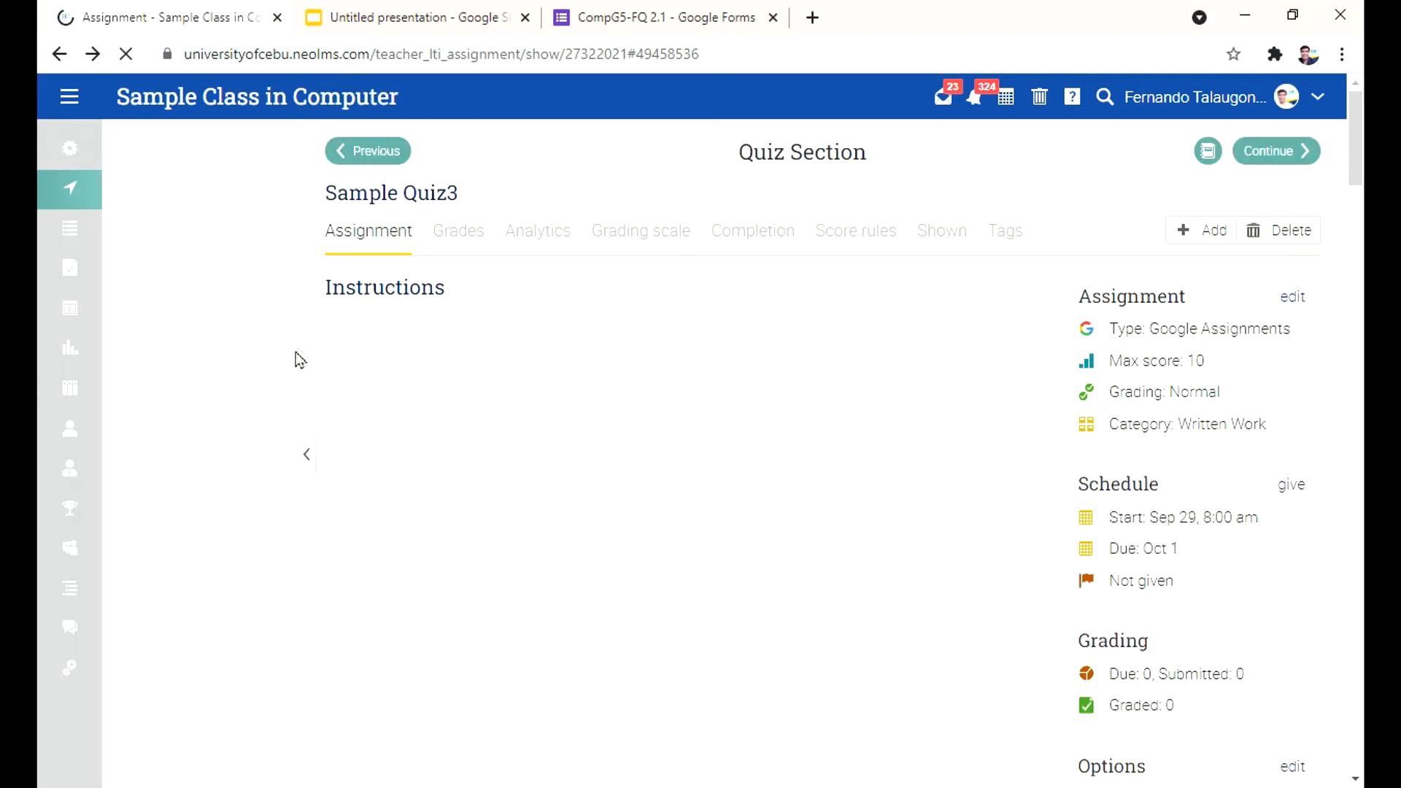
mouse_move(84, 238)
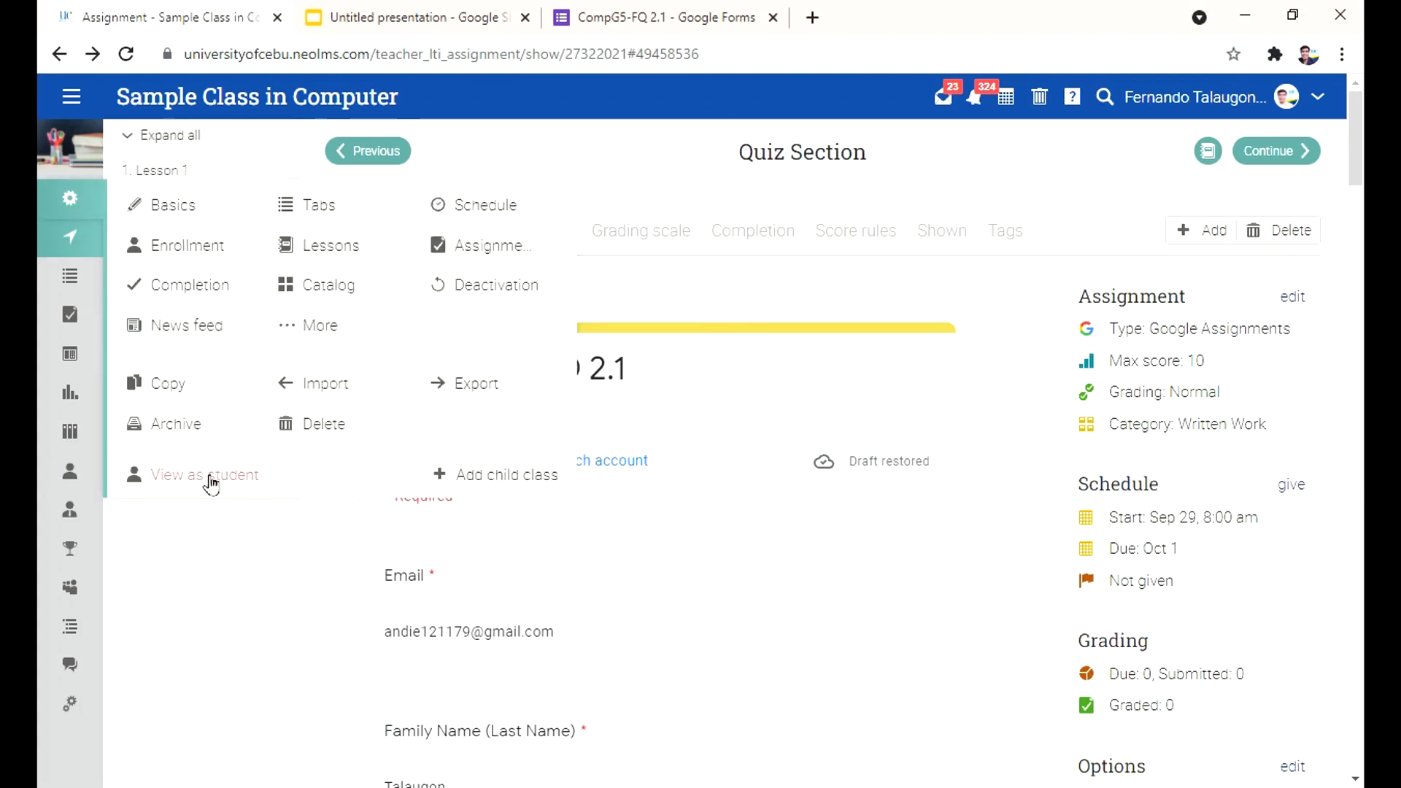
click(205, 477)
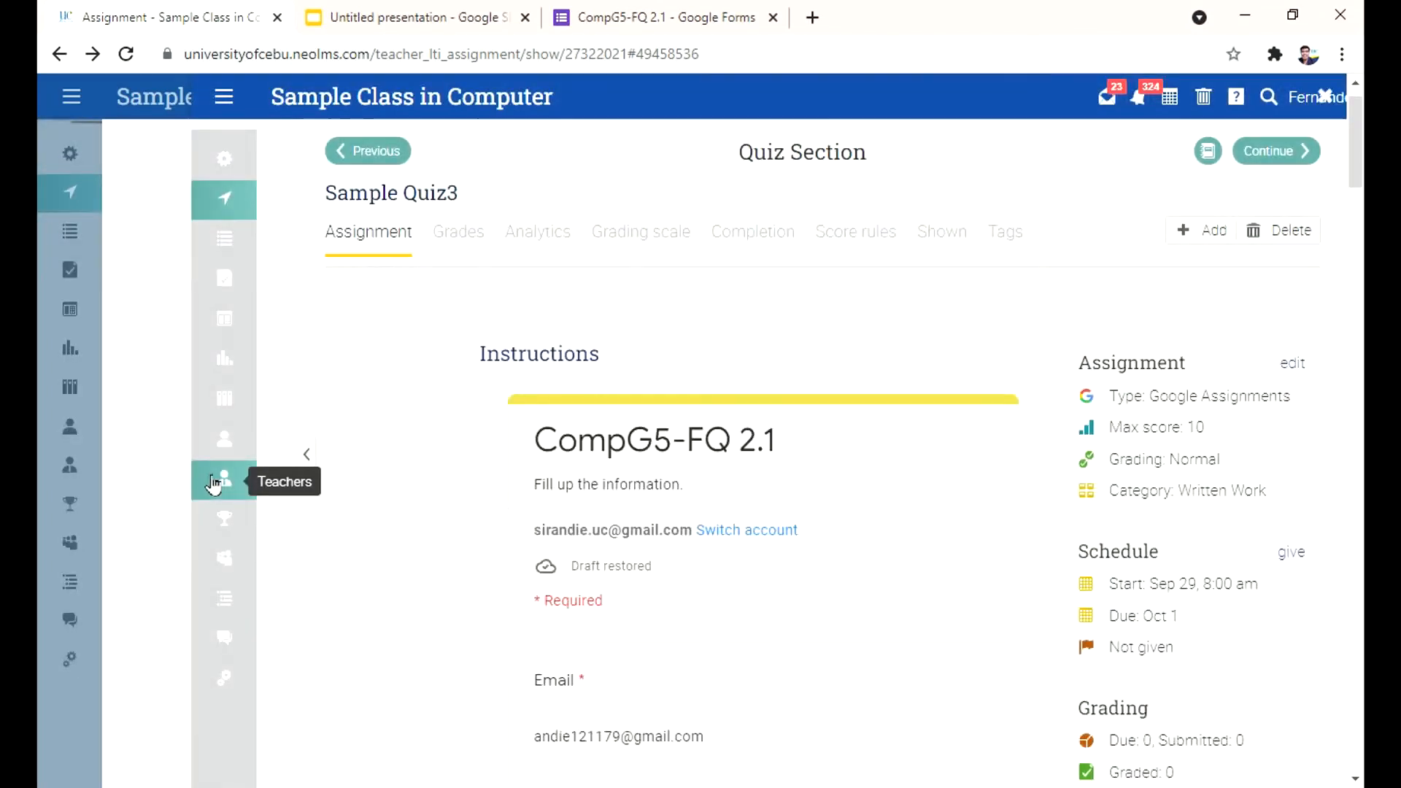
Examine the embedded form down to its grade level question, and highlight the entry in the email field.
scroll(782, 485, up, 1)
scroll(776, 476, down, 20)
scroll(788, 498, up, 9)
scroll(799, 498, up, 15)
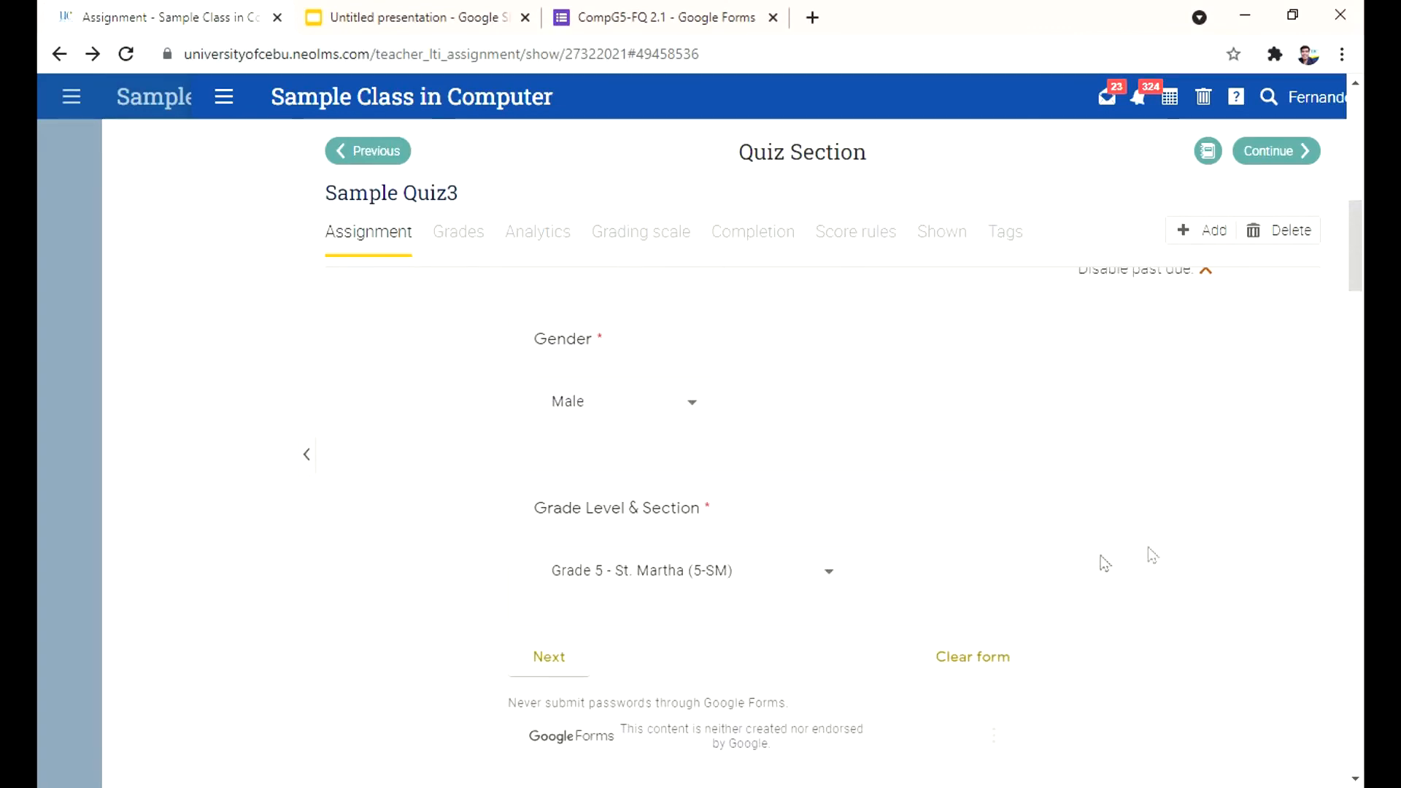
scroll(913, 566, up, 10)
scroll(905, 566, down, 4)
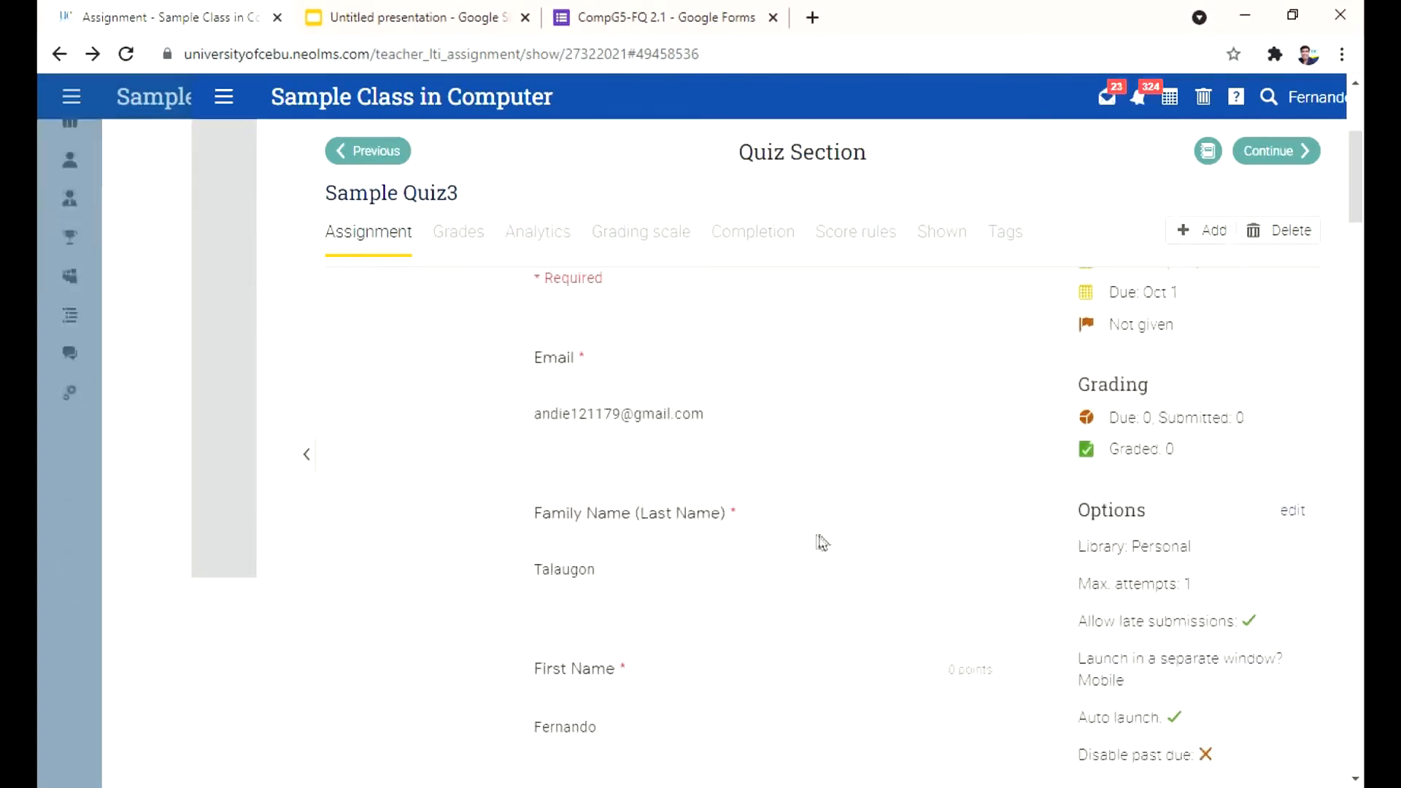
scroll(822, 543, up, 1)
click(752, 538)
drag(716, 538, 553, 539)
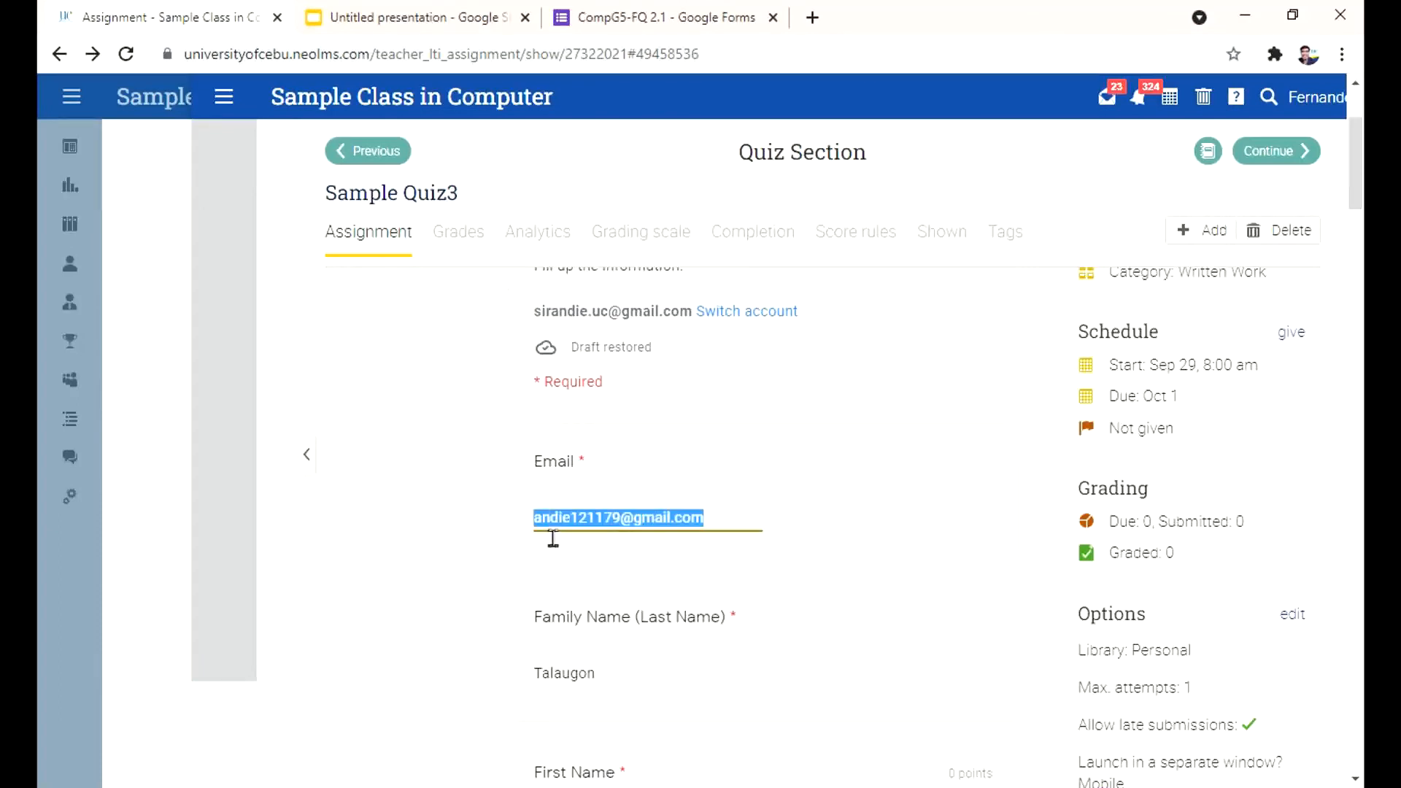
scroll(723, 478, up, 3)
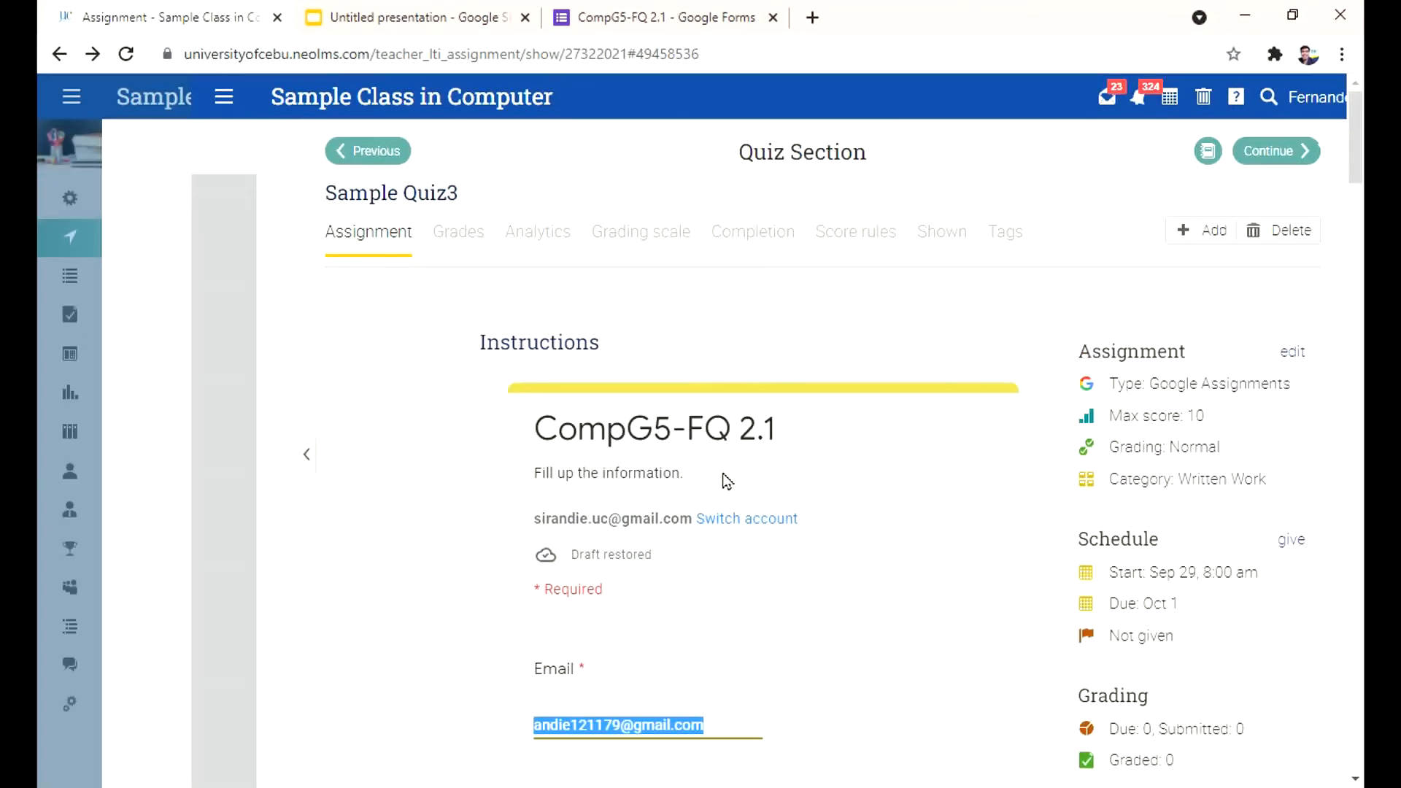
Go over the embedded form's heading and information fields again, checking how the quiz is presented in the assignment.
scroll(727, 481, down, 10)
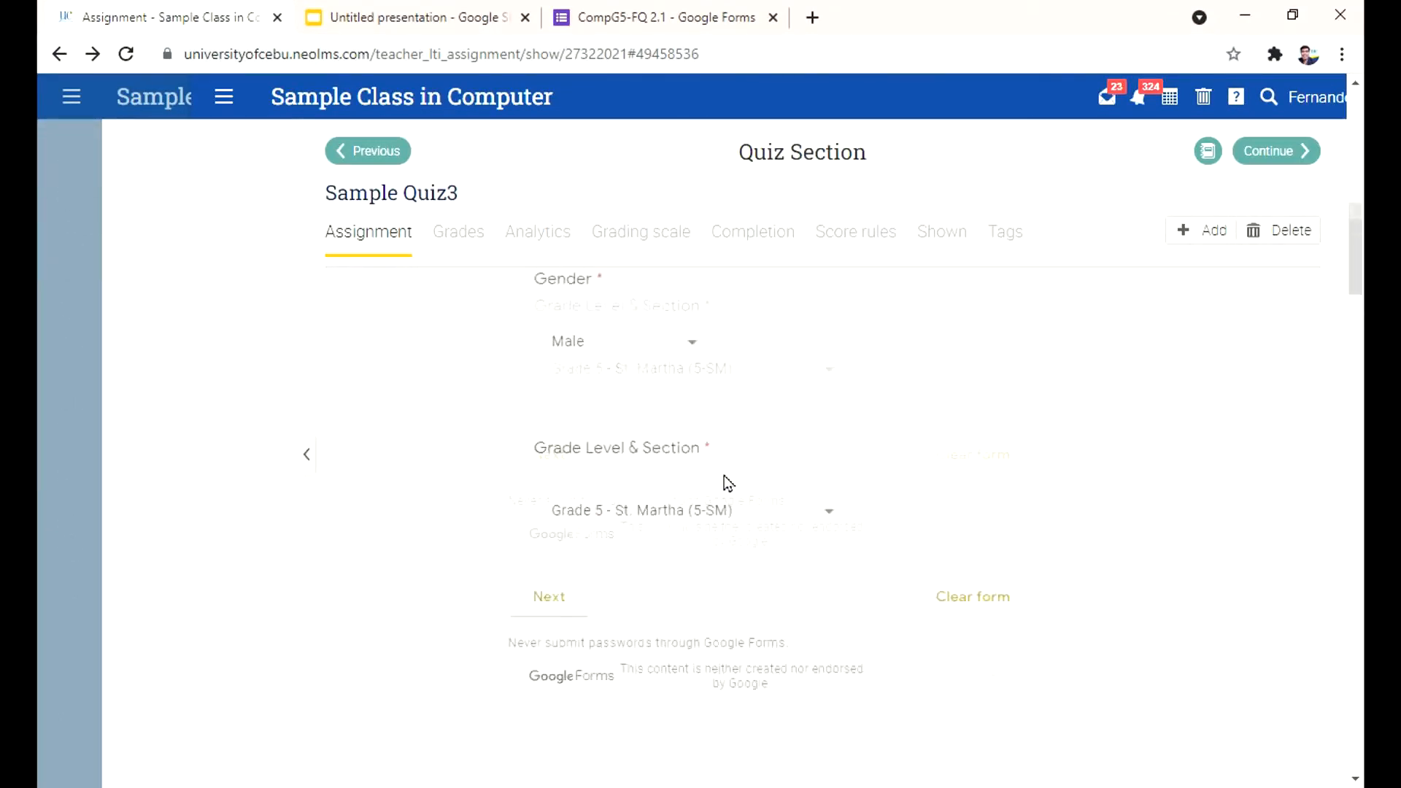
scroll(727, 482, up, 10)
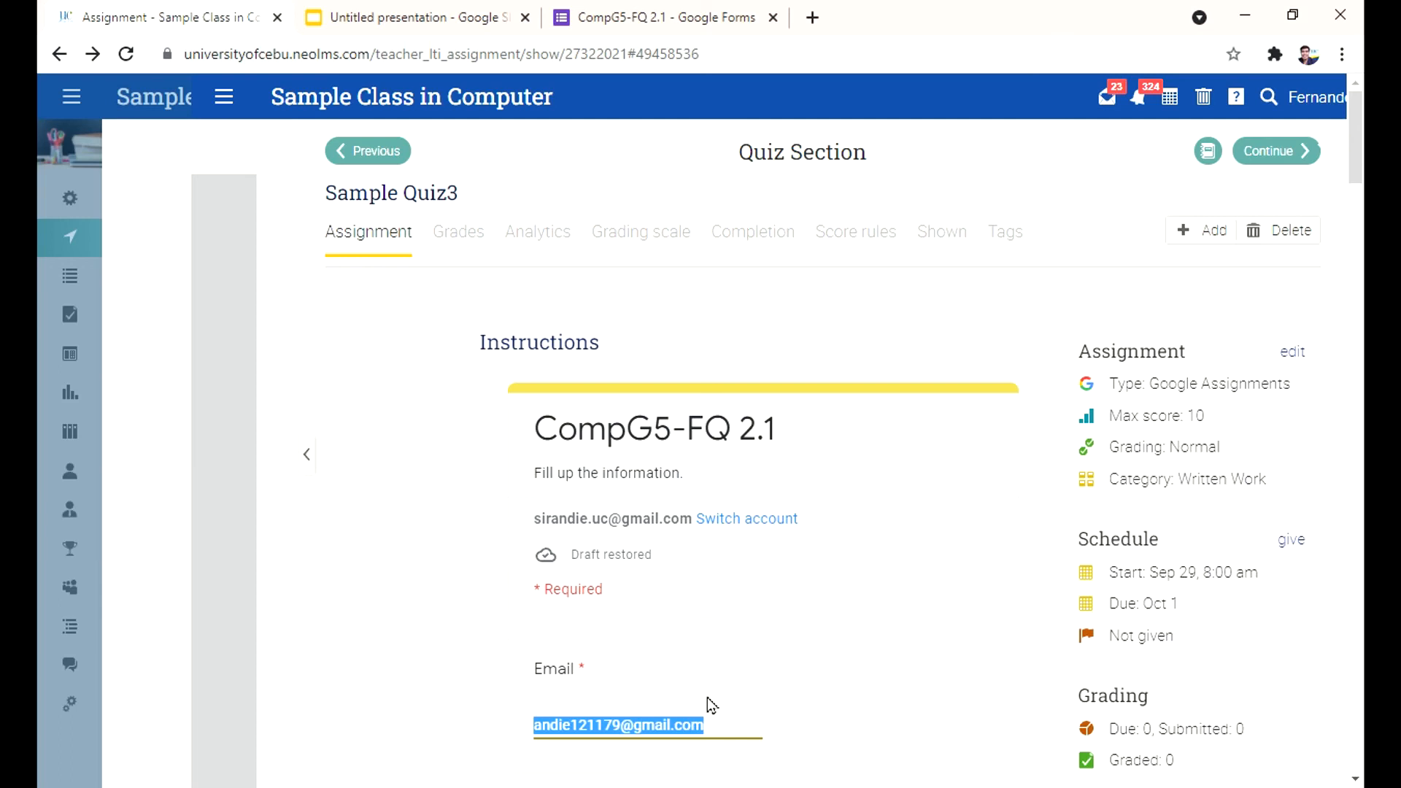
scroll(705, 520, down, 8)
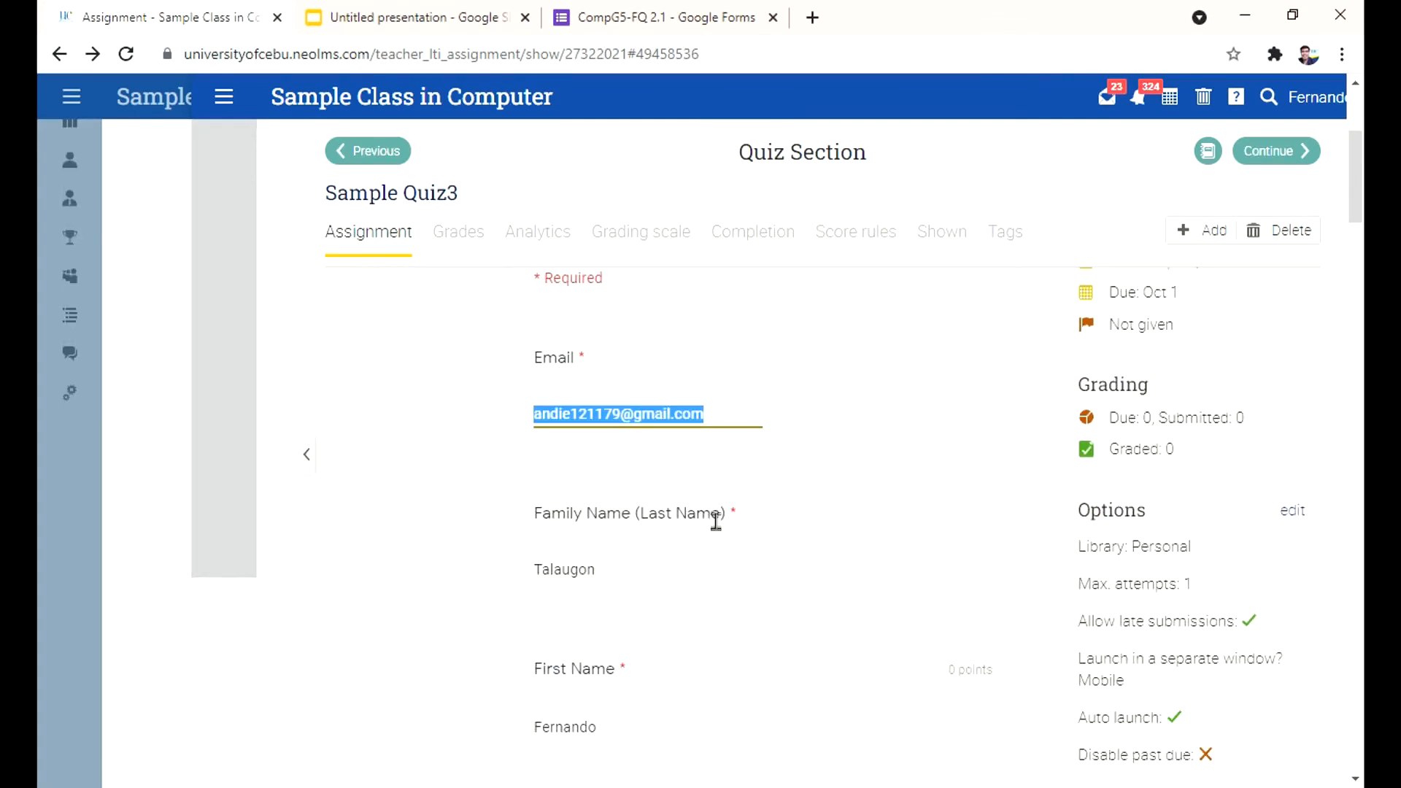
scroll(704, 524, up, 8)
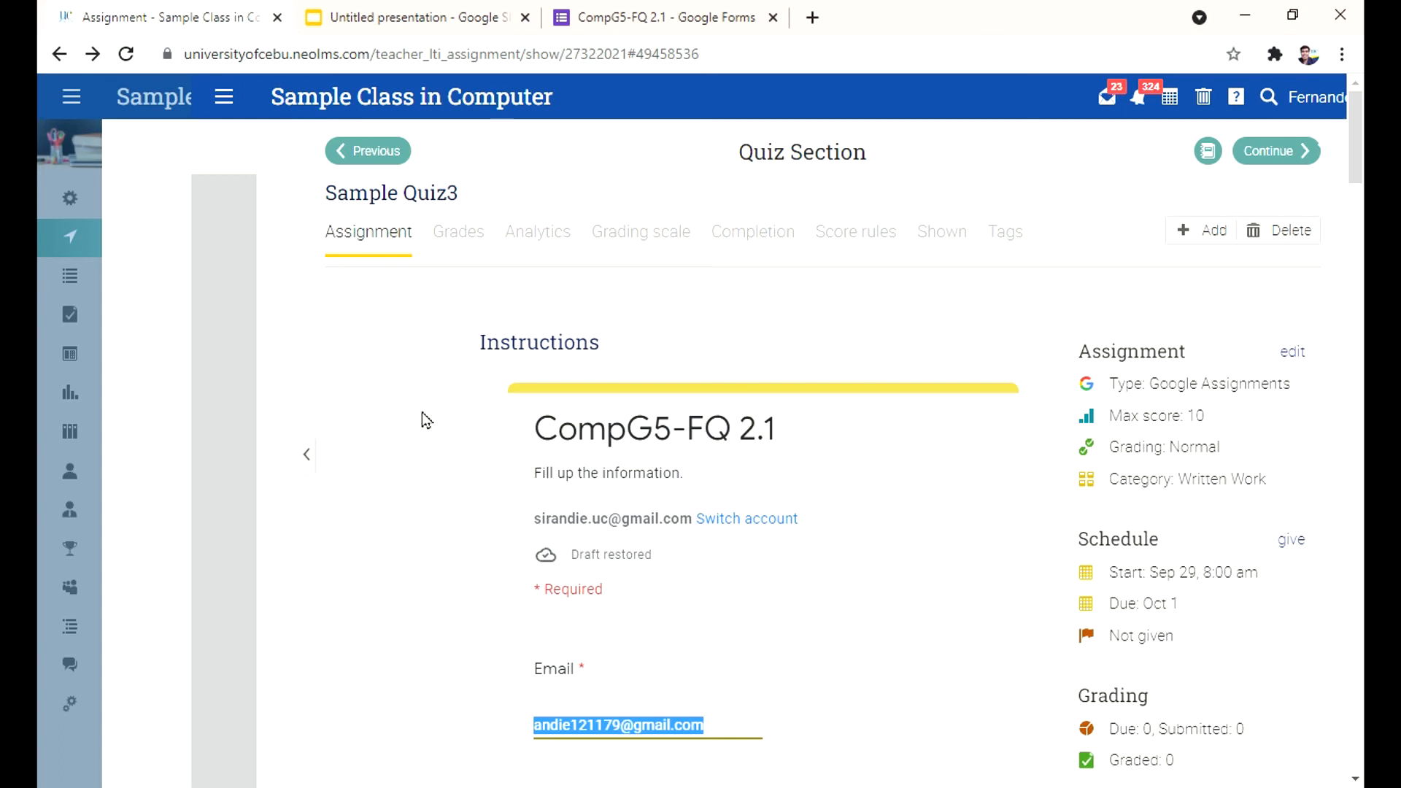
scroll(698, 486, down, 3)
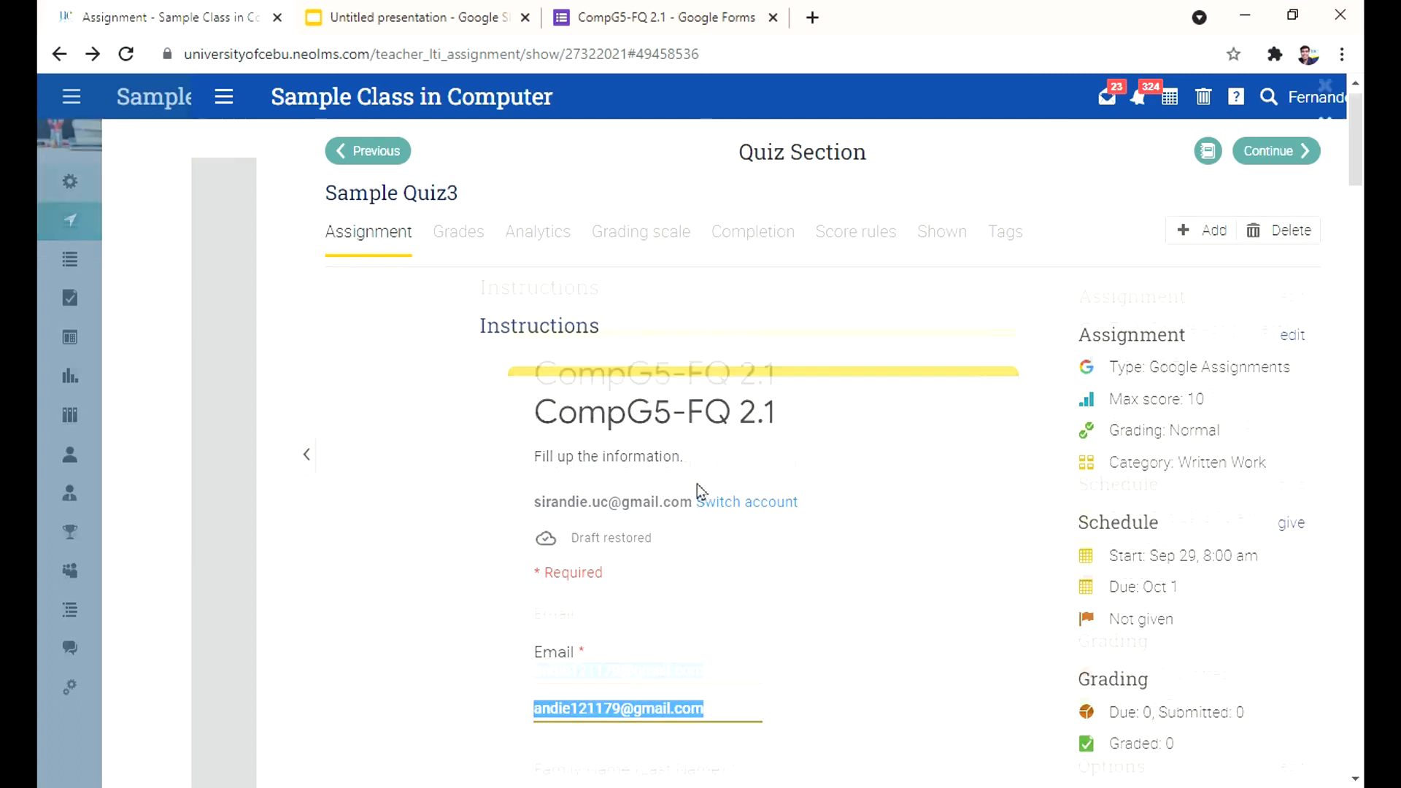
scroll(735, 537, up, 3)
scroll(730, 533, down, 4)
scroll(745, 584, up, 3)
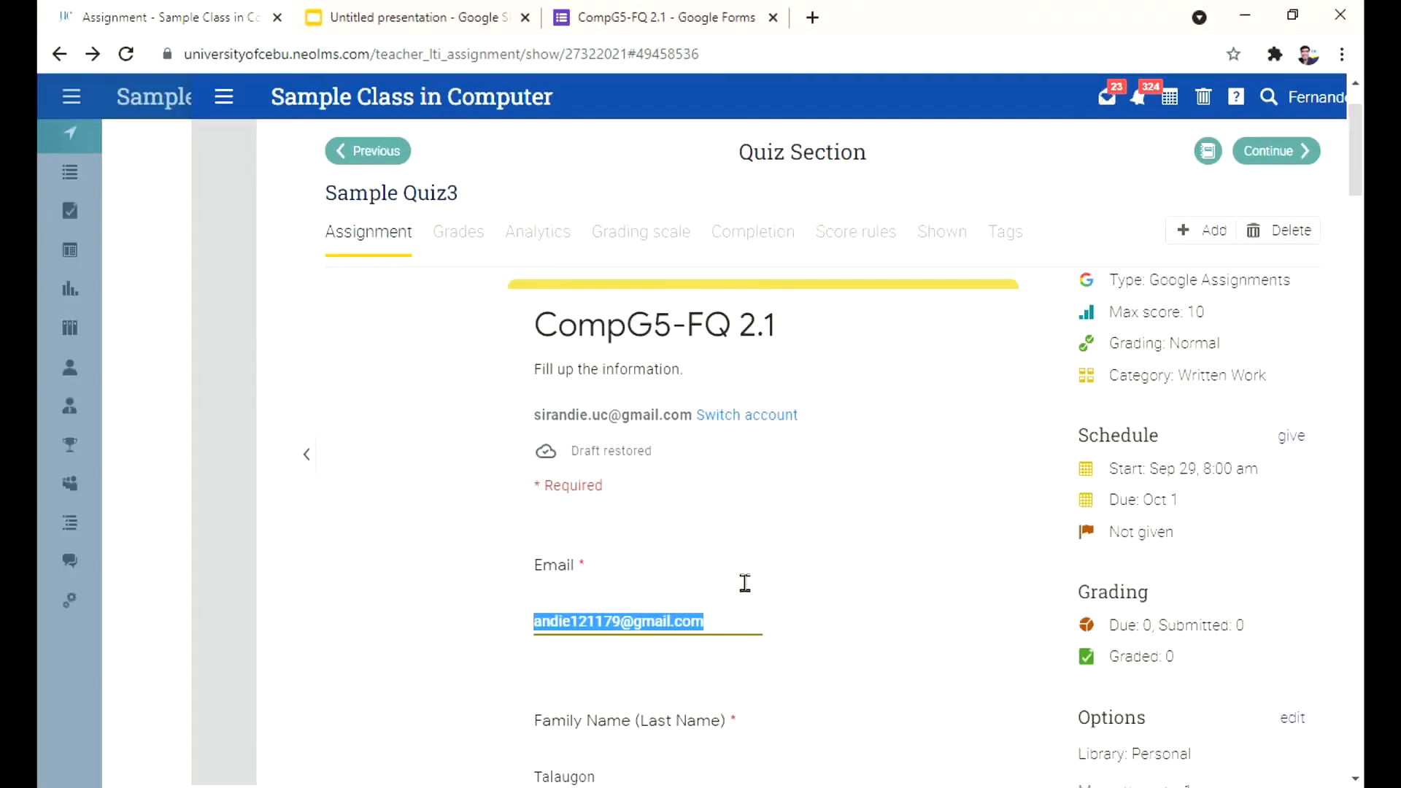